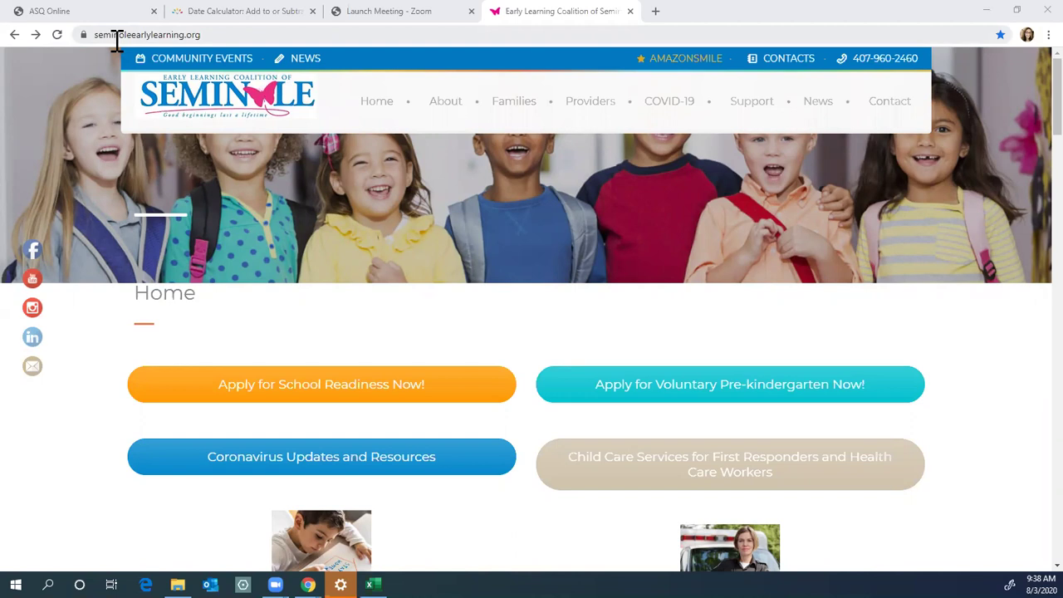
Step: Go to the Child Screenings page from the Providers menu on the Early Learning Coalition site
{"action": "mouse_move", "coordinate": [575, 109]}
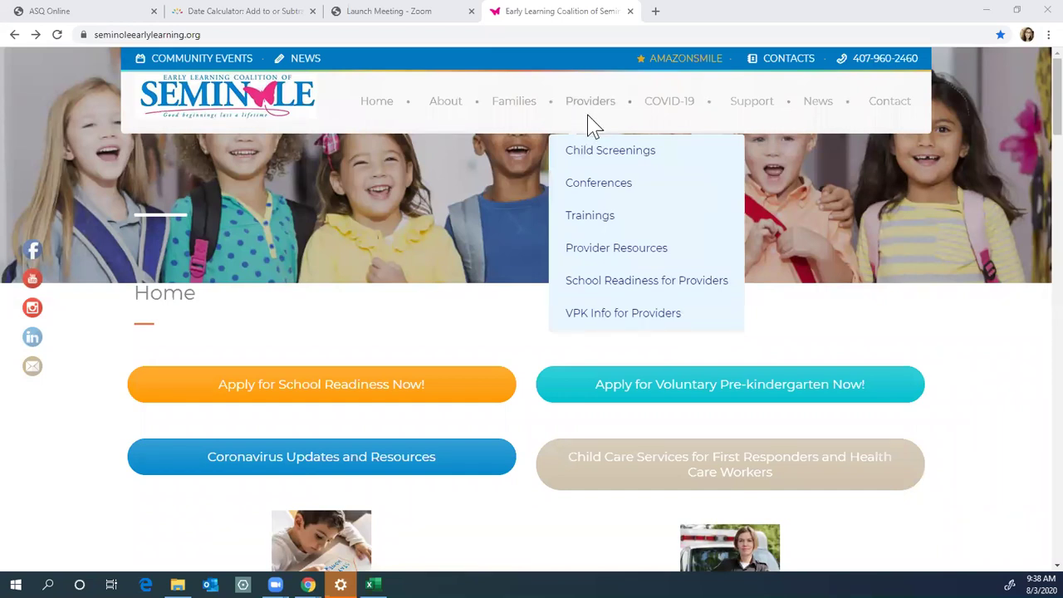
{"action": "left_click", "coordinate": [590, 160]}
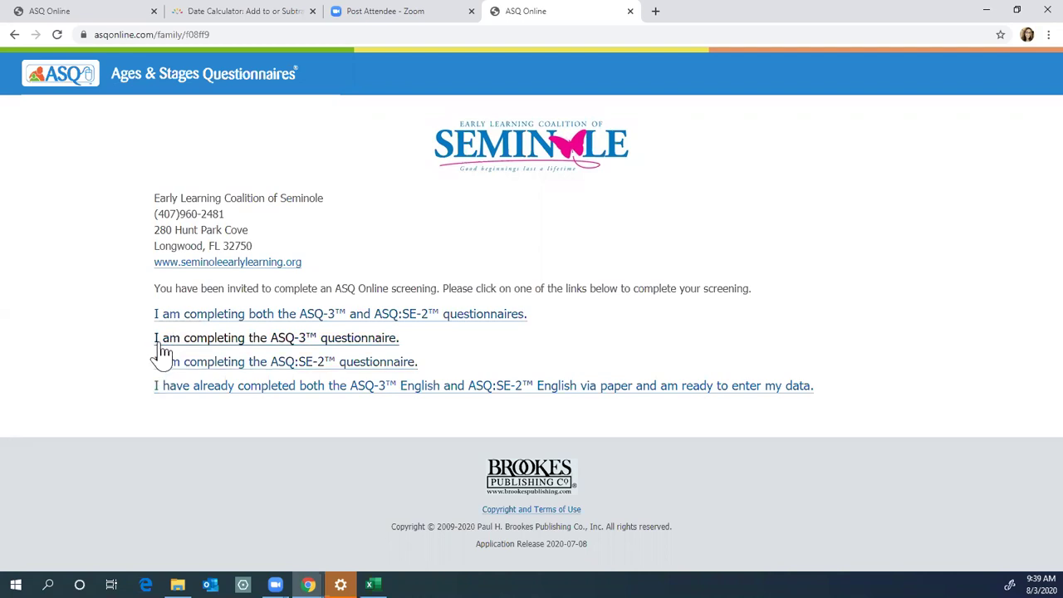
Step: Choose the ASQ-3-only questionnaire option and begin the child's date of birth field
{"action": "left_click", "coordinate": [158, 344]}
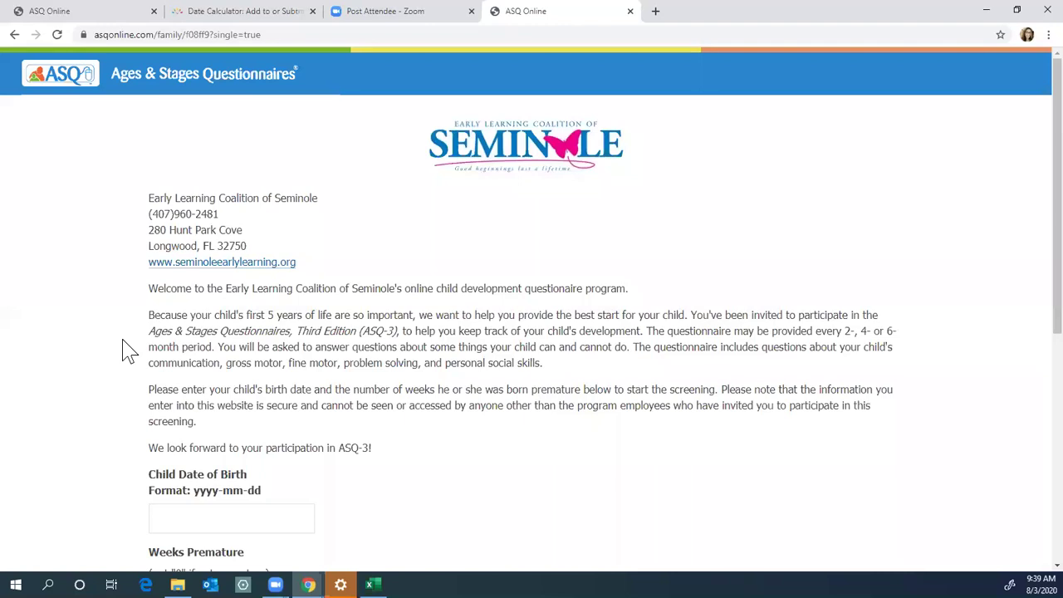
{"action": "scroll", "coordinate": [129, 351], "scroll_direction": "down", "scroll_amount": 3}
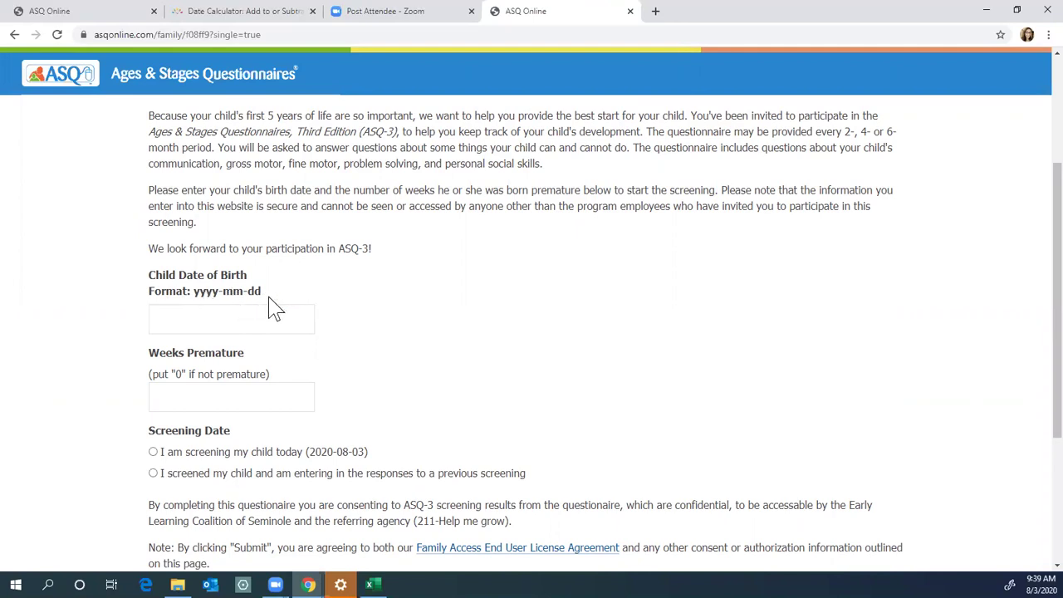
{"action": "left_click", "coordinate": [226, 323]}
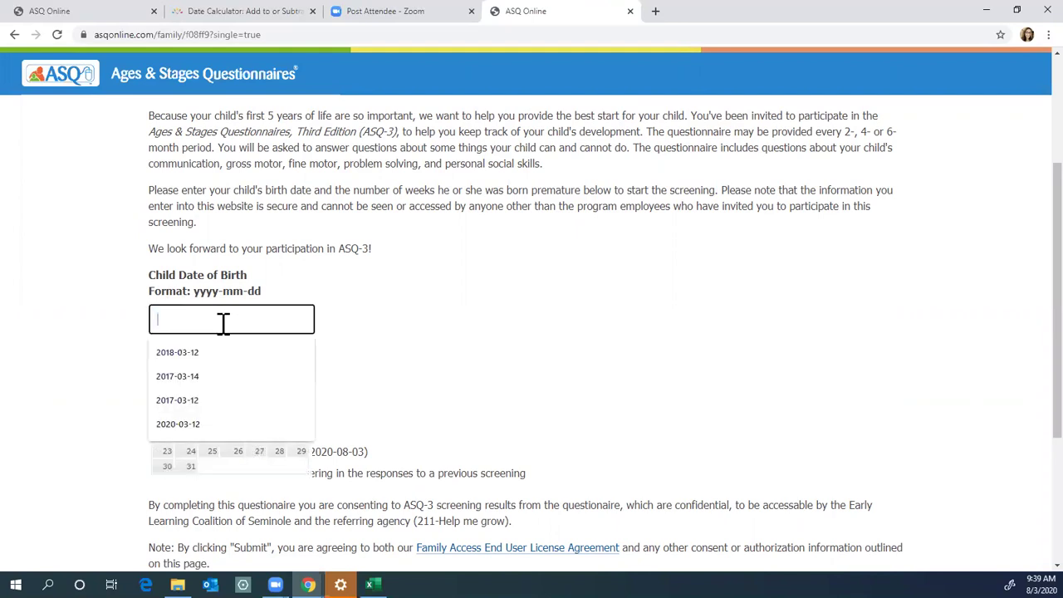
Step: Set the child's birth date to 12 March 2018 in the date picker
{"action": "scroll", "coordinate": [226, 323], "scroll_direction": "down", "scroll_amount": 1}
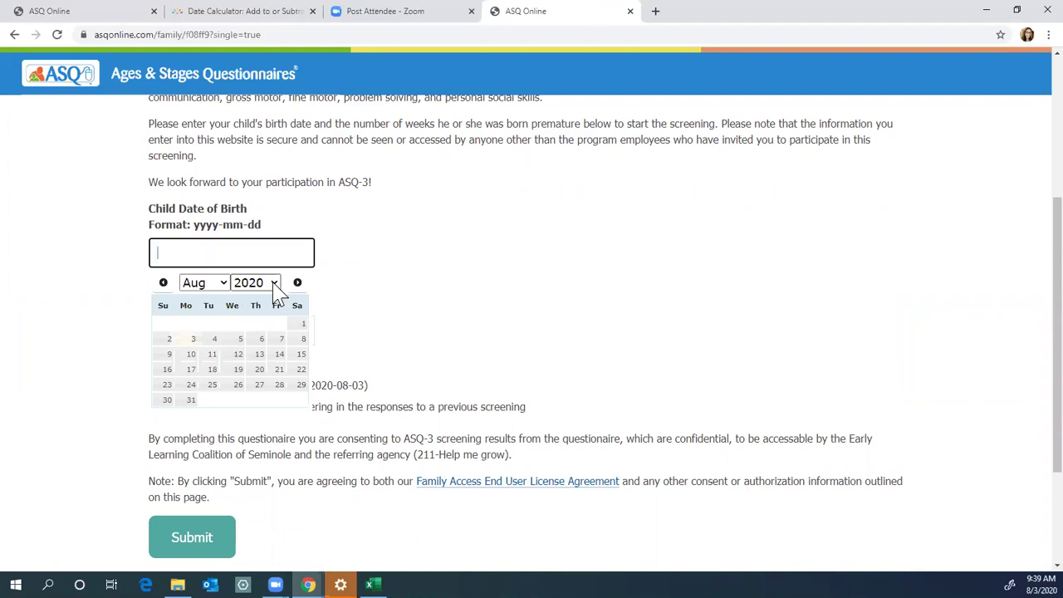
{"action": "left_click", "coordinate": [274, 283]}
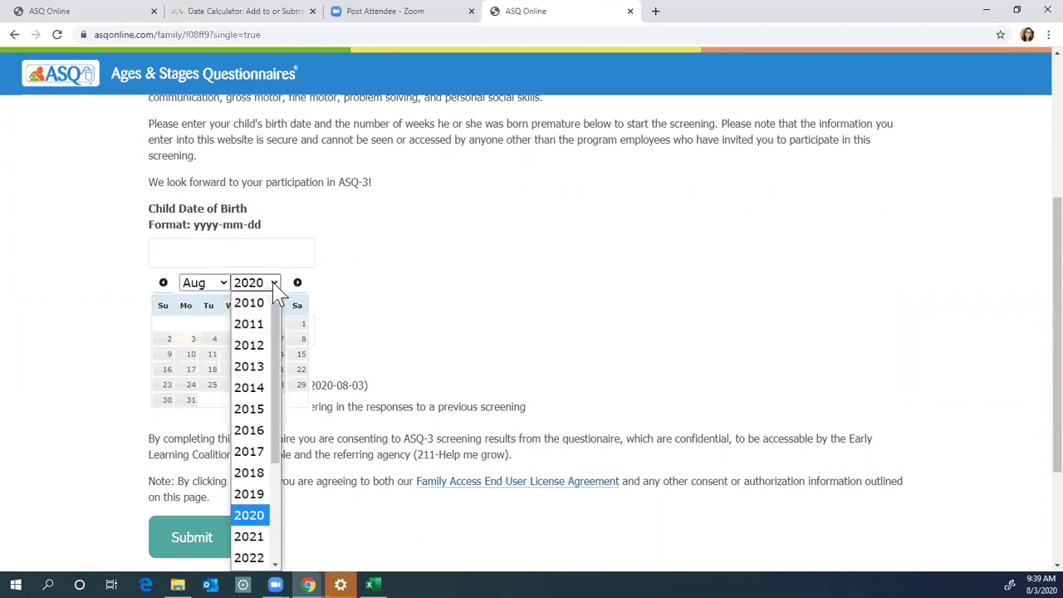
{"action": "left_click", "coordinate": [252, 478]}
{"action": "left_click", "coordinate": [224, 285]}
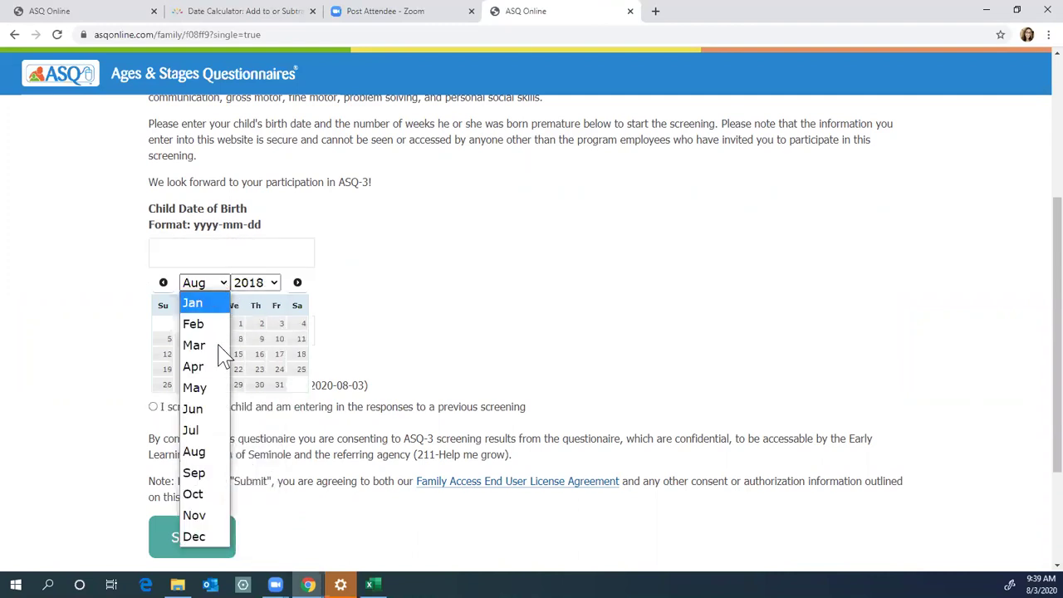
{"action": "left_click", "coordinate": [214, 345]}
{"action": "left_click", "coordinate": [190, 355]}
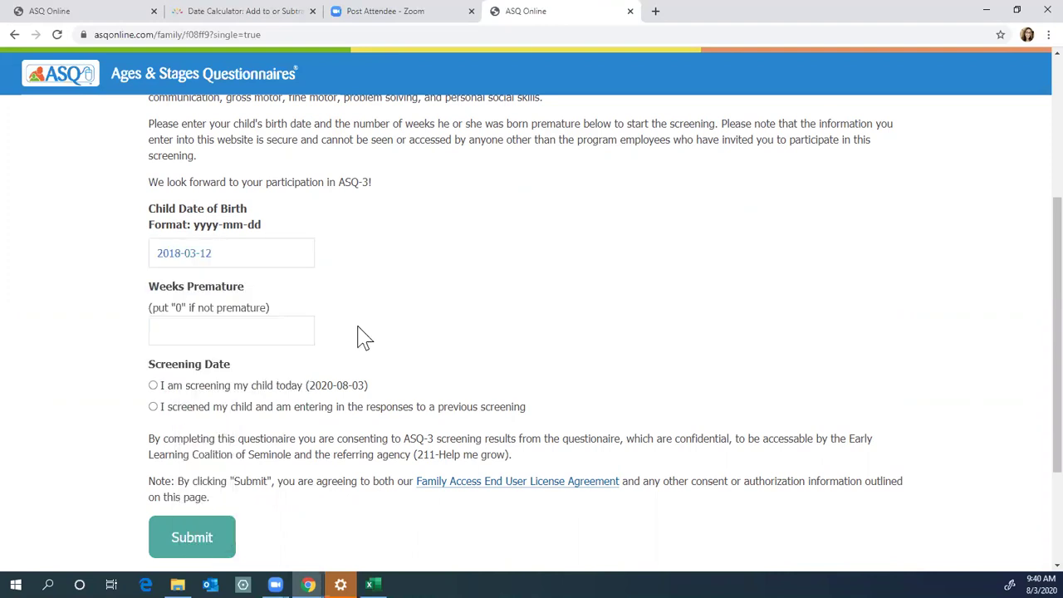
Step: Enter 0 weeks premature, mark the screening as done today, and submit the form
{"action": "left_click", "coordinate": [216, 334]}
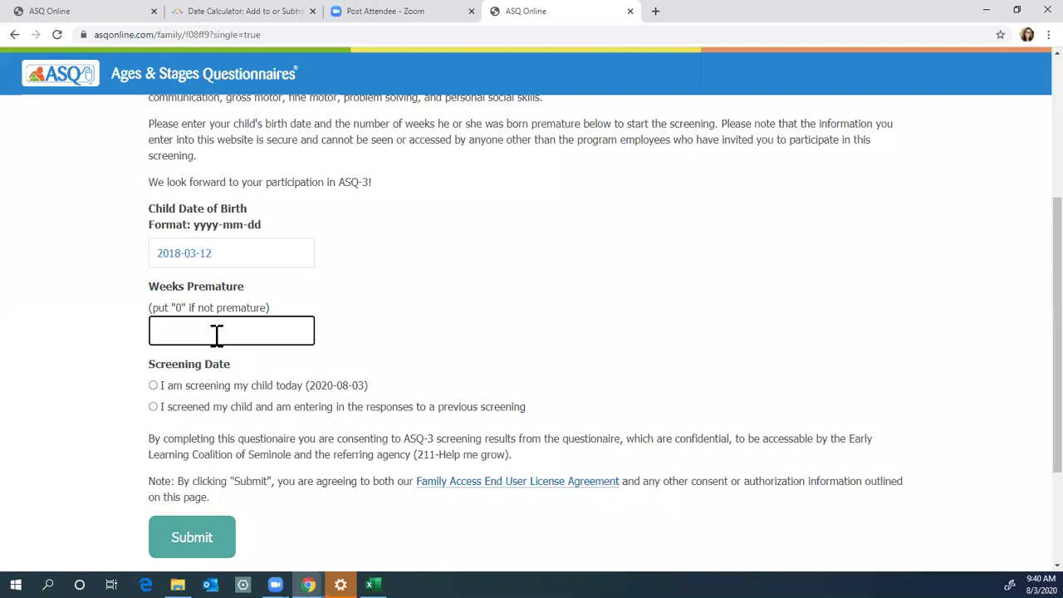
{"action": "type", "text": "0"}
{"action": "left_click", "coordinate": [70, 424]}
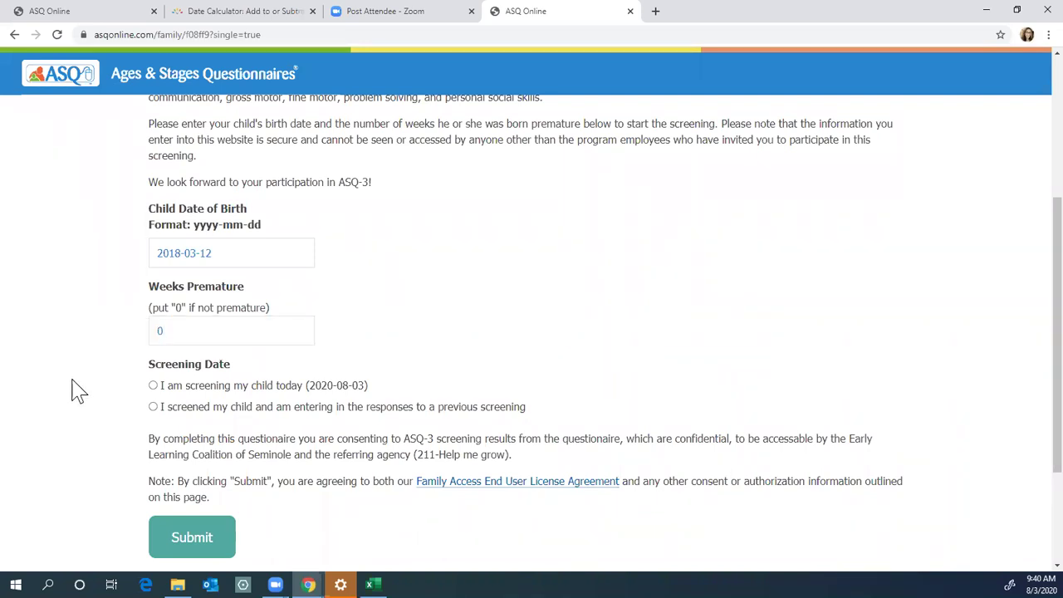
{"action": "scroll", "coordinate": [100, 383], "scroll_direction": "down", "scroll_amount": 1}
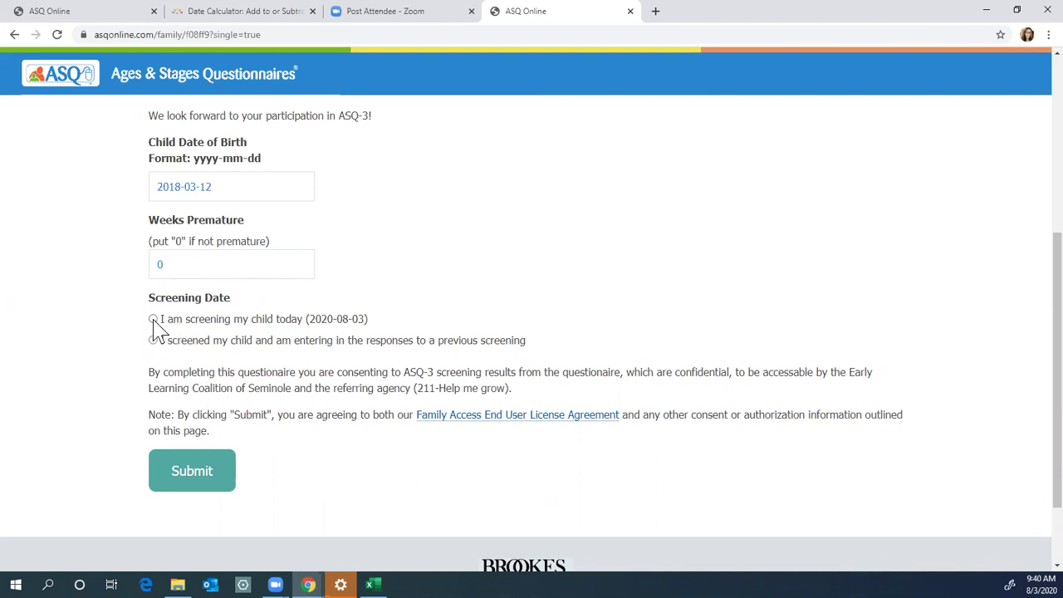
{"action": "left_click", "coordinate": [153, 319]}
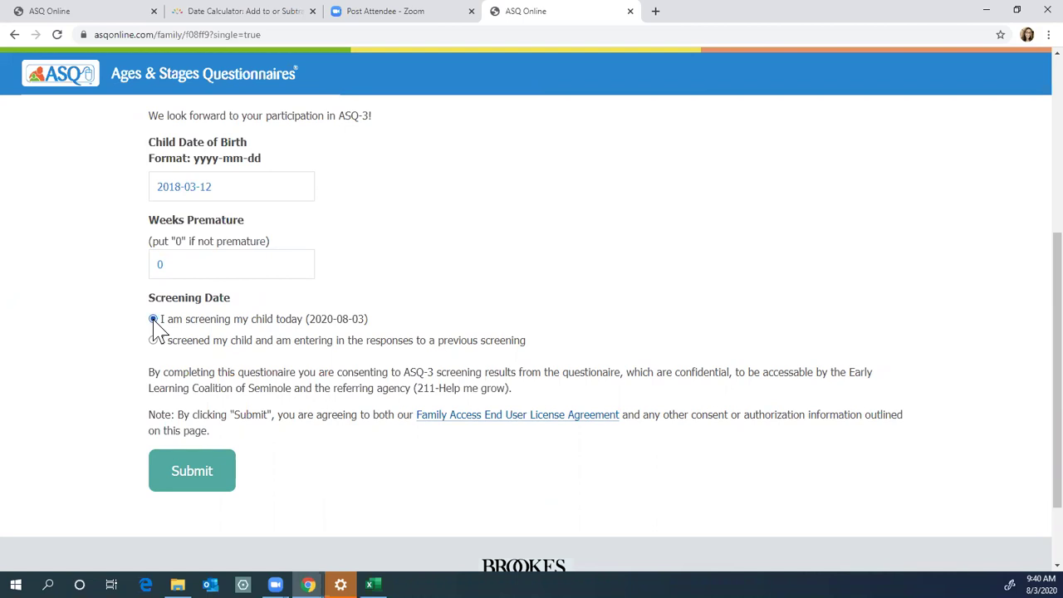
{"action": "left_click", "coordinate": [191, 486]}
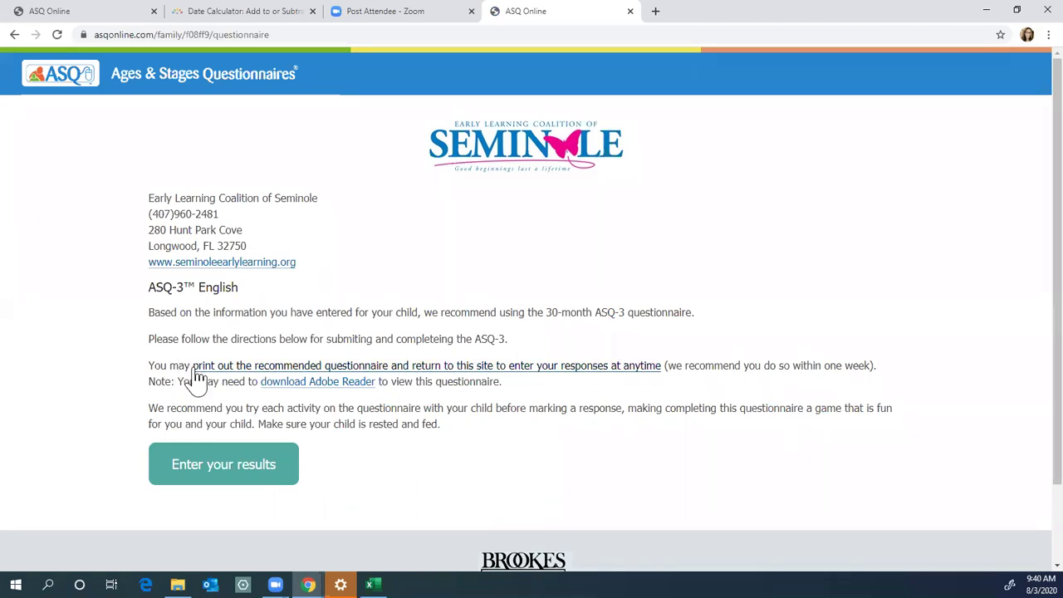
Step: Return to the Early Learning Coalition site and open Child Screenings under Providers
{"action": "left_click", "coordinate": [181, 263]}
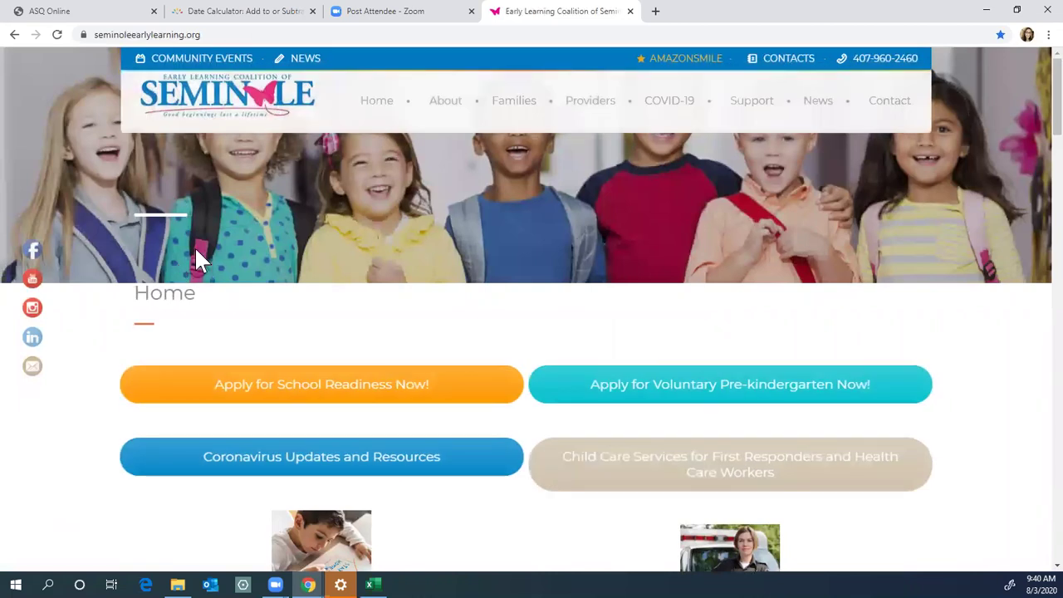
{"action": "mouse_move", "coordinate": [584, 113]}
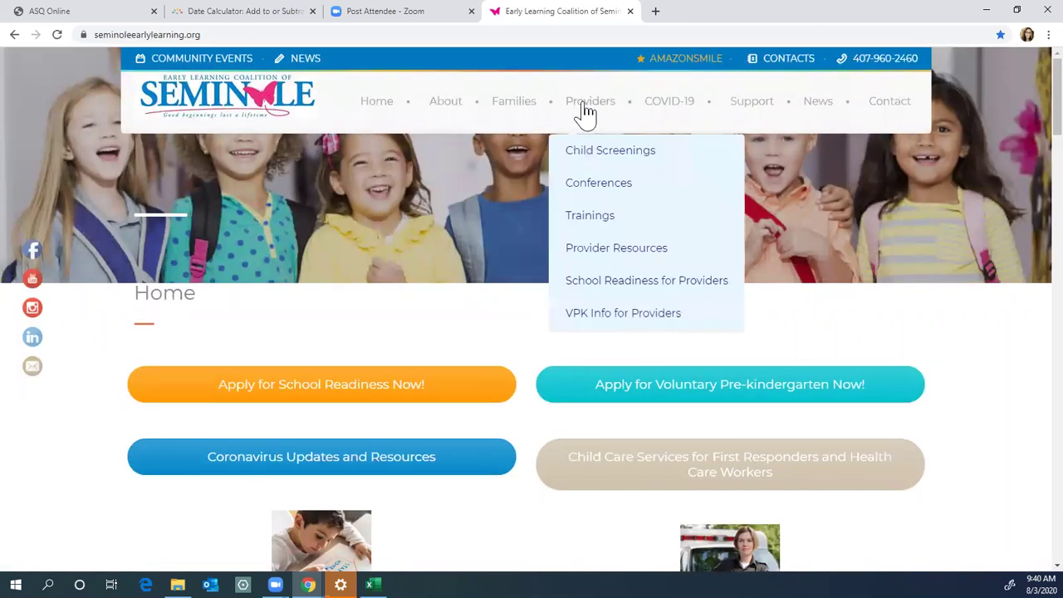
{"action": "left_click", "coordinate": [600, 158]}
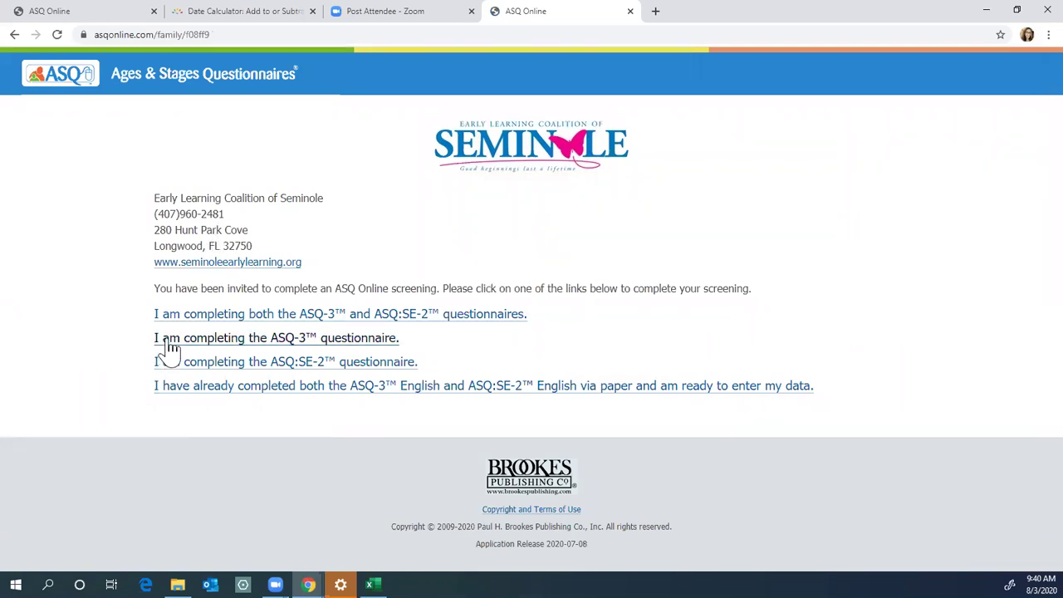
Step: Choose the ASQ-3-only questionnaire again and start the date of birth field
{"action": "left_click", "coordinate": [168, 347]}
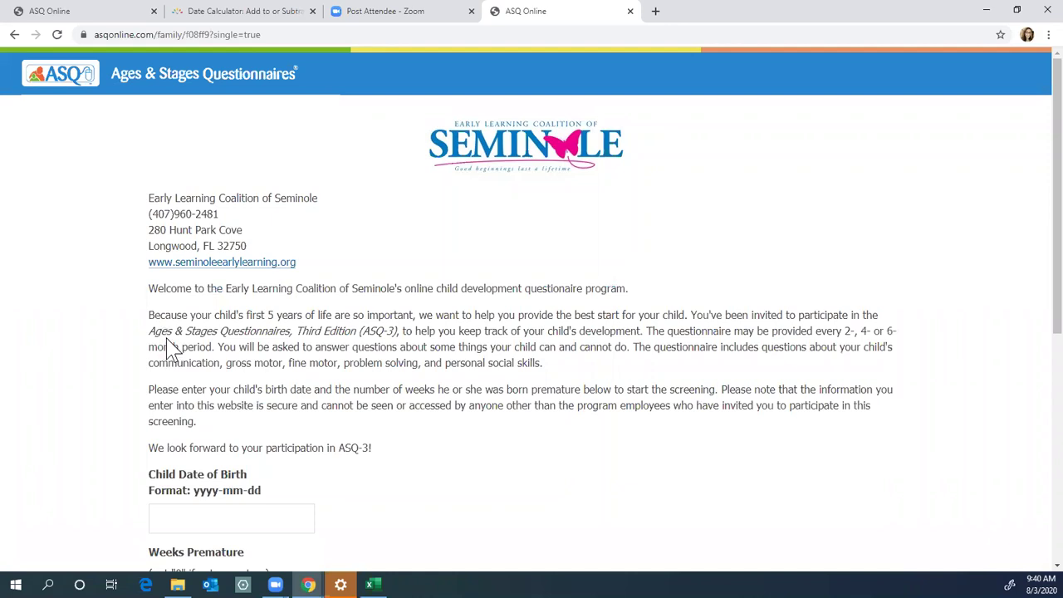
{"action": "scroll", "coordinate": [169, 347], "scroll_direction": "down", "scroll_amount": 1}
{"action": "scroll", "coordinate": [171, 467], "scroll_direction": "down", "scroll_amount": 1}
{"action": "left_click", "coordinate": [207, 378]}
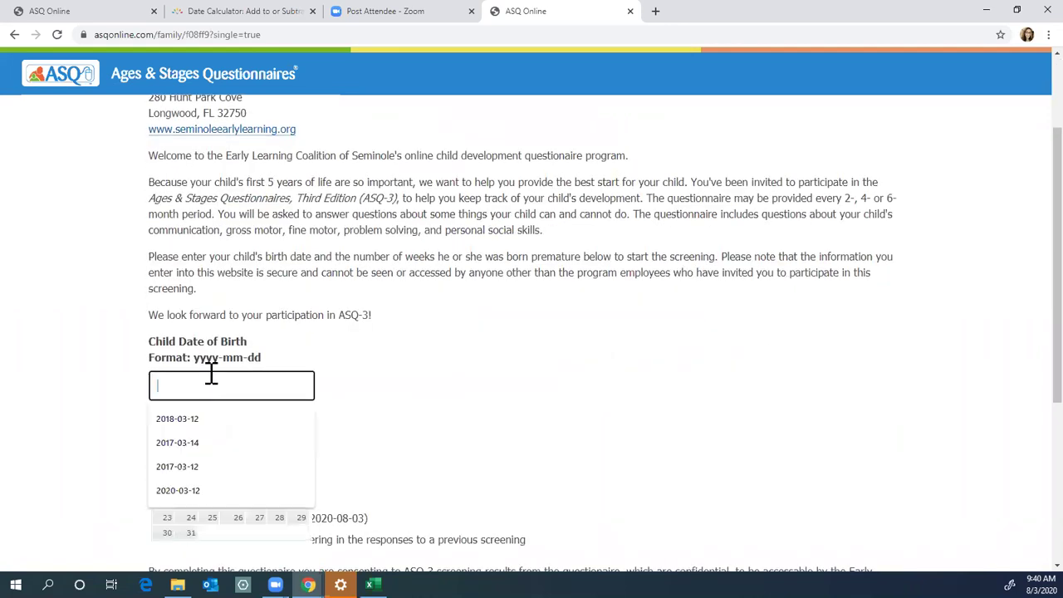
{"action": "scroll", "coordinate": [214, 383], "scroll_direction": "down", "scroll_amount": 1}
Step: Set the birth date to 2018-03-12 and enter 0 weeks premature
{"action": "left_click", "coordinate": [274, 350]}
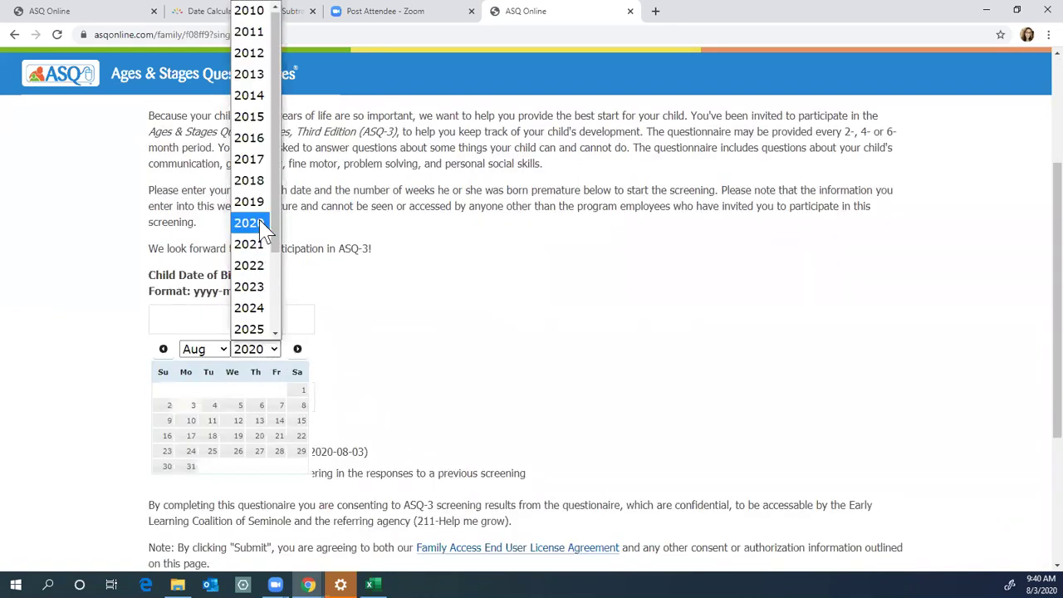
{"action": "left_click", "coordinate": [270, 181]}
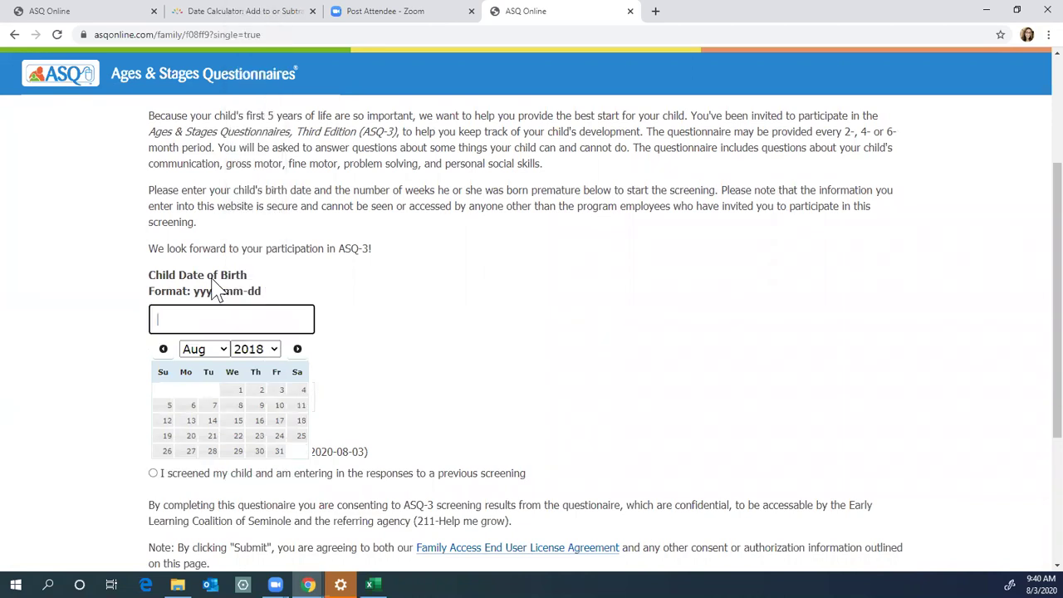
{"action": "left_click", "coordinate": [222, 351]}
{"action": "left_click", "coordinate": [194, 138]}
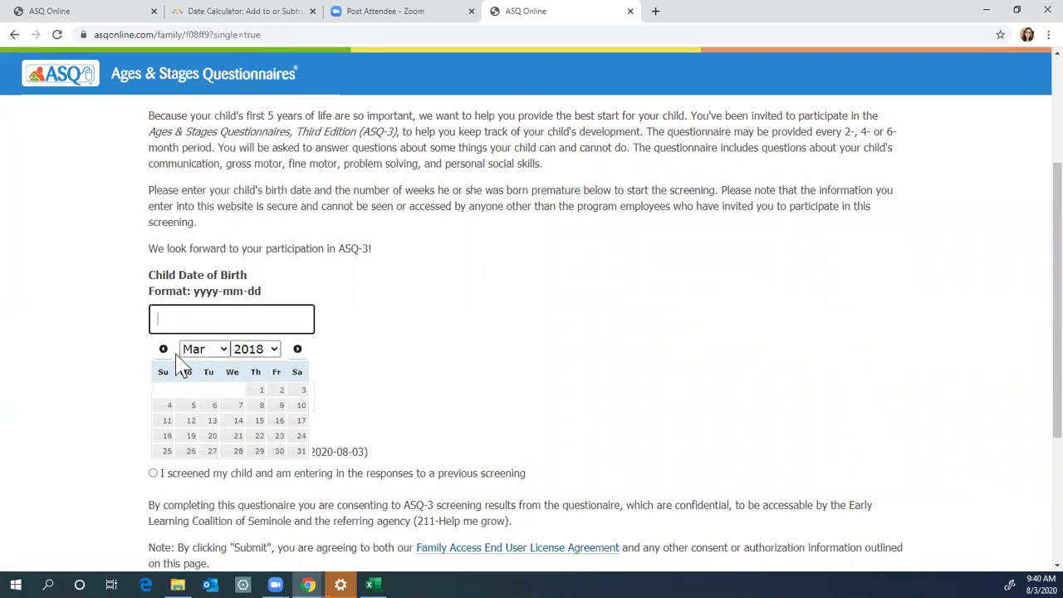
{"action": "left_click", "coordinate": [190, 421]}
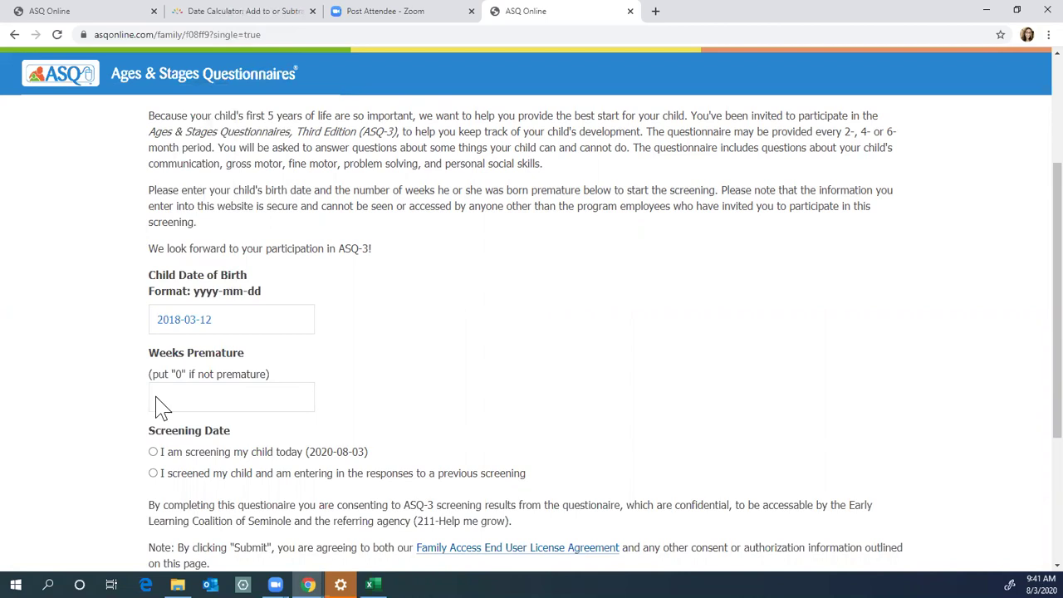
{"action": "left_click", "coordinate": [158, 397]}
{"action": "type", "text": "0"}
{"action": "scroll", "coordinate": [55, 448], "scroll_direction": "down", "scroll_amount": 1}
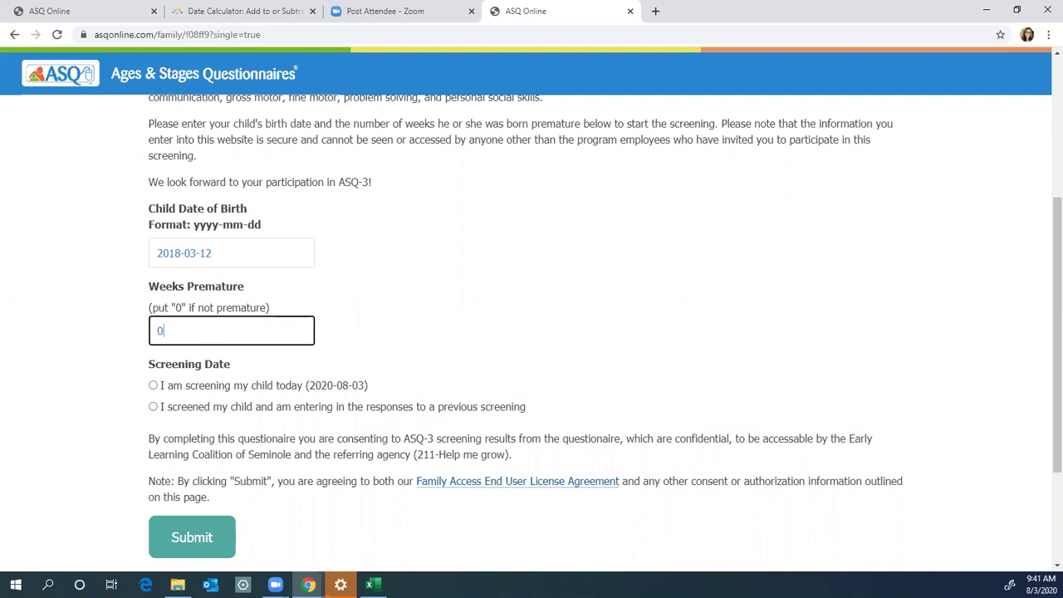
Step: Set an earlier screening date of 31 July 2020, submit, and proceed to enter results
{"action": "left_click", "coordinate": [153, 407]}
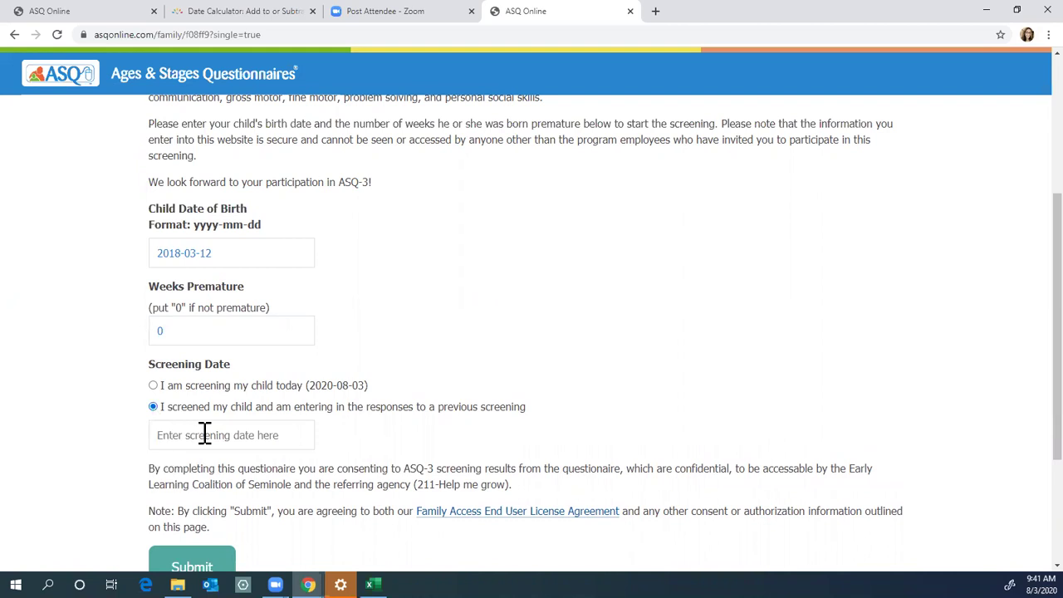
{"action": "left_click", "coordinate": [204, 434]}
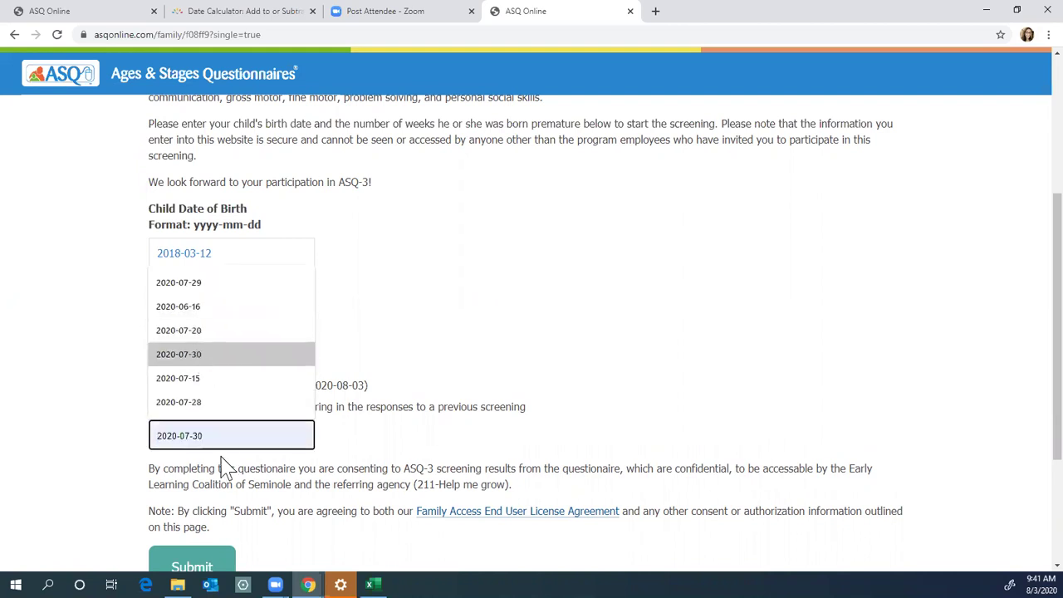
{"action": "scroll", "coordinate": [237, 440], "scroll_direction": "down", "scroll_amount": 1}
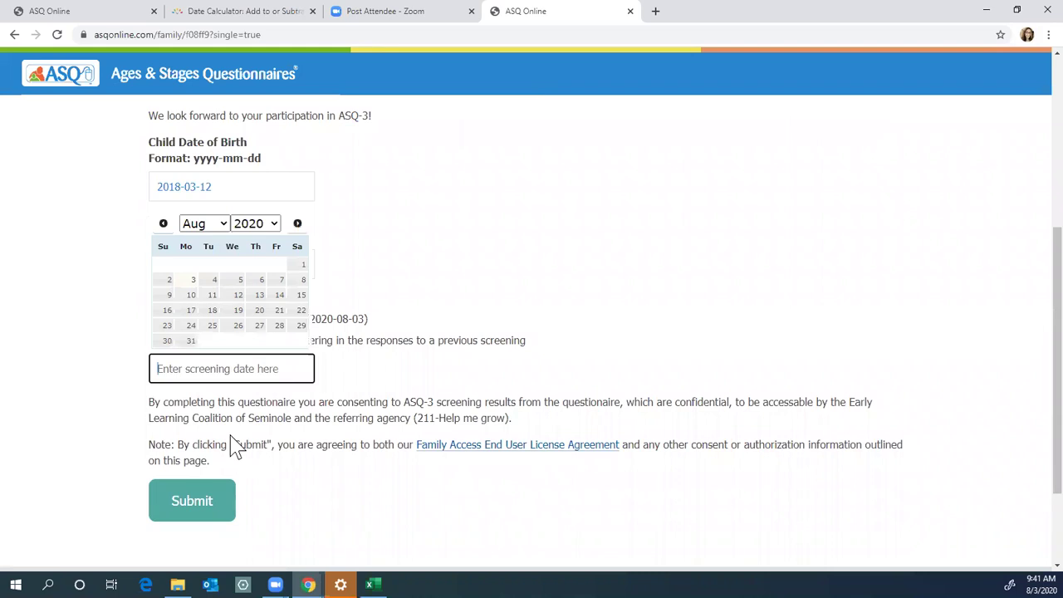
{"action": "left_click", "coordinate": [226, 229]}
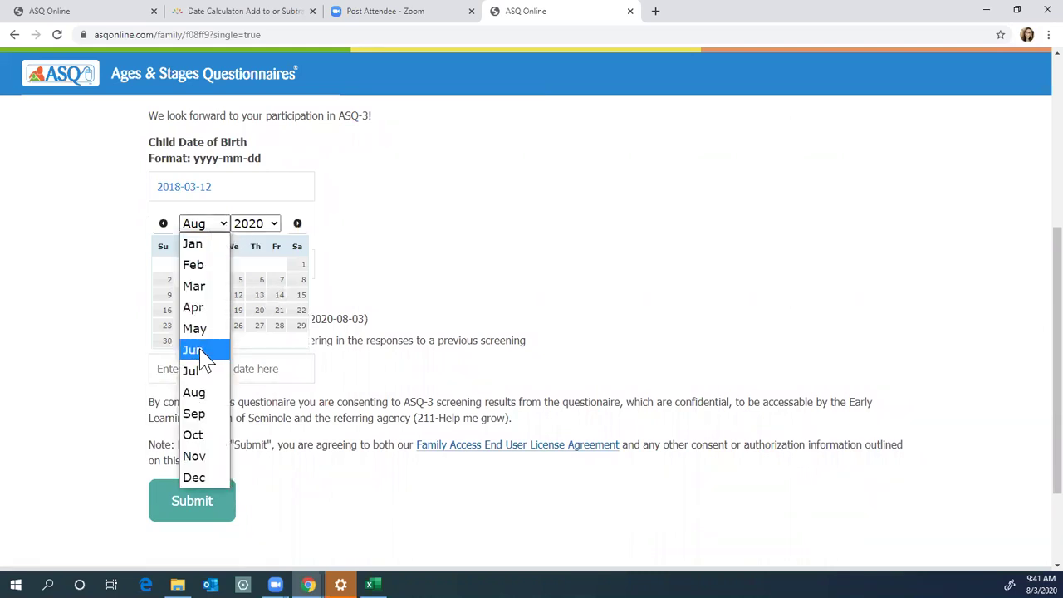
{"action": "left_click", "coordinate": [212, 401]}
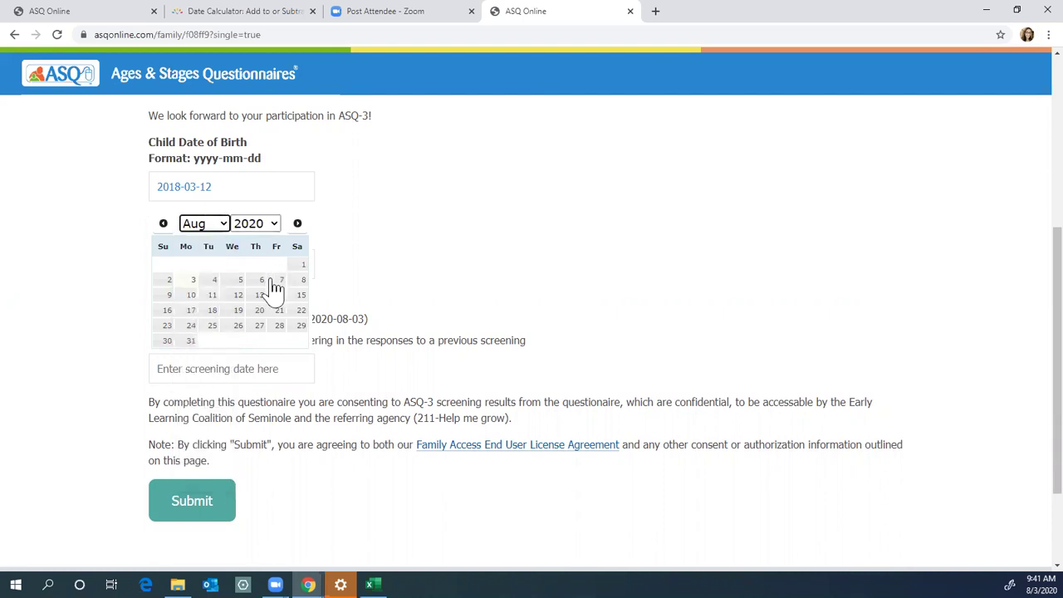
{"action": "left_click", "coordinate": [217, 224]}
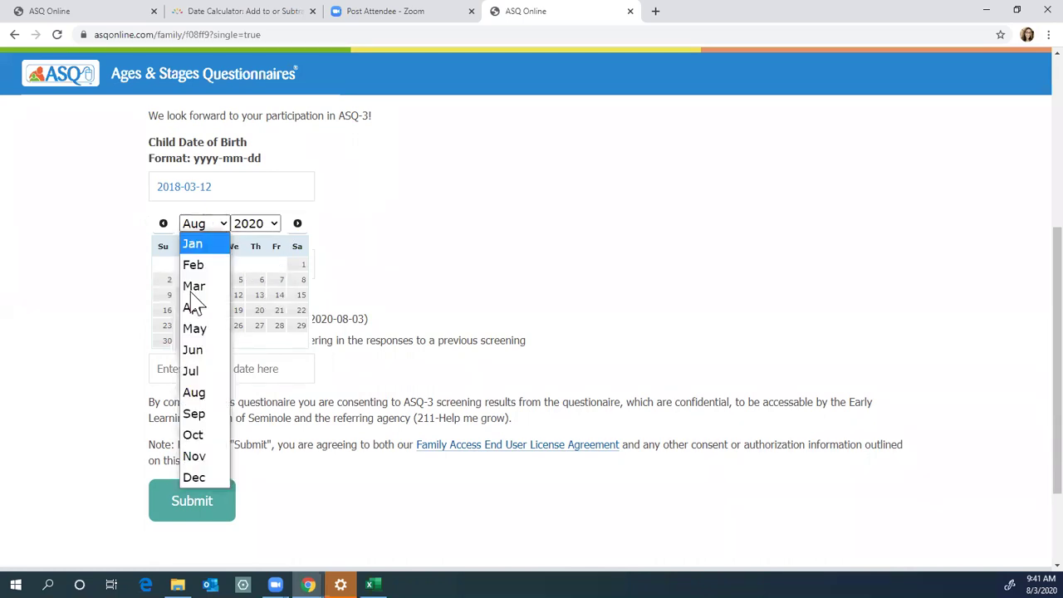
{"action": "left_click", "coordinate": [192, 368]}
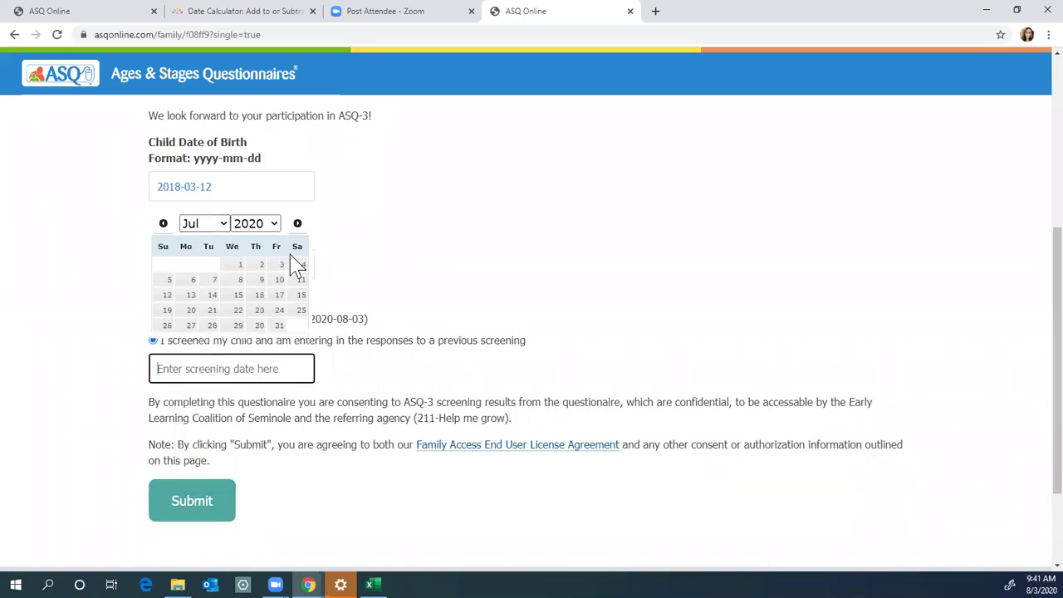
{"action": "left_click", "coordinate": [279, 325]}
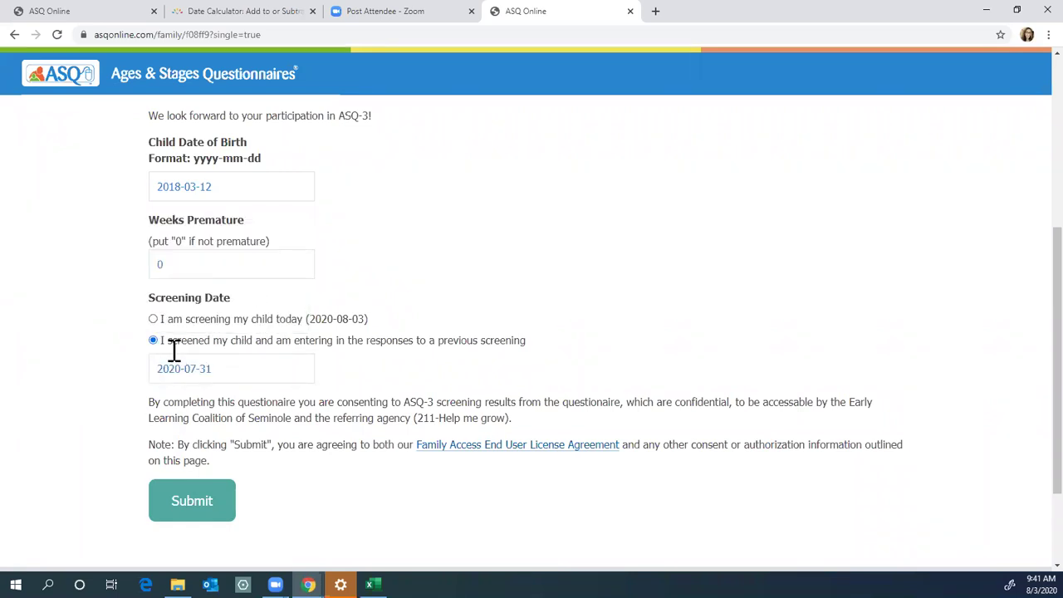
{"action": "left_click", "coordinate": [187, 508]}
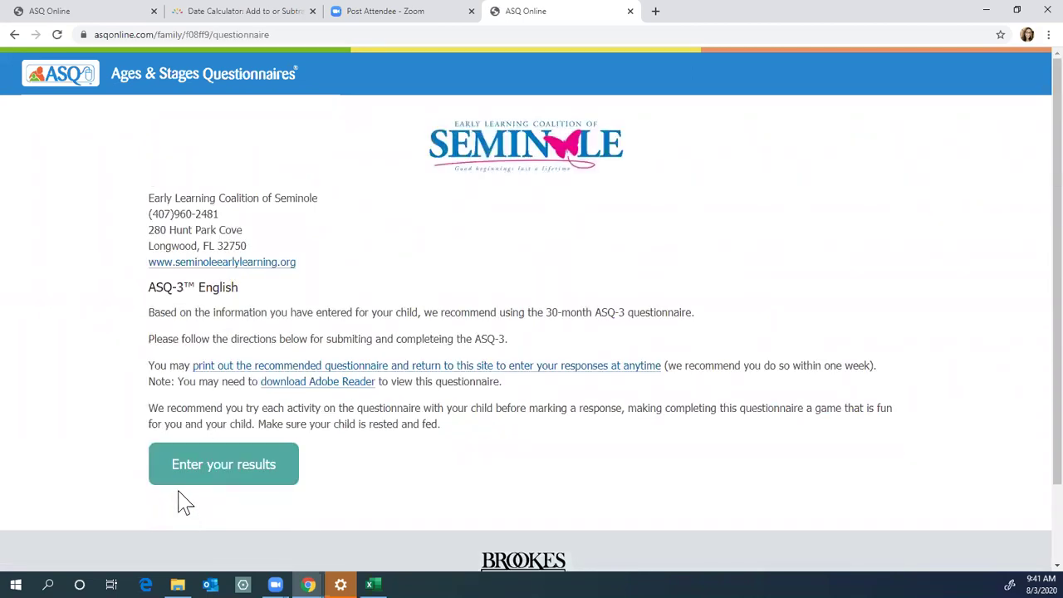
{"action": "left_click", "coordinate": [204, 476]}
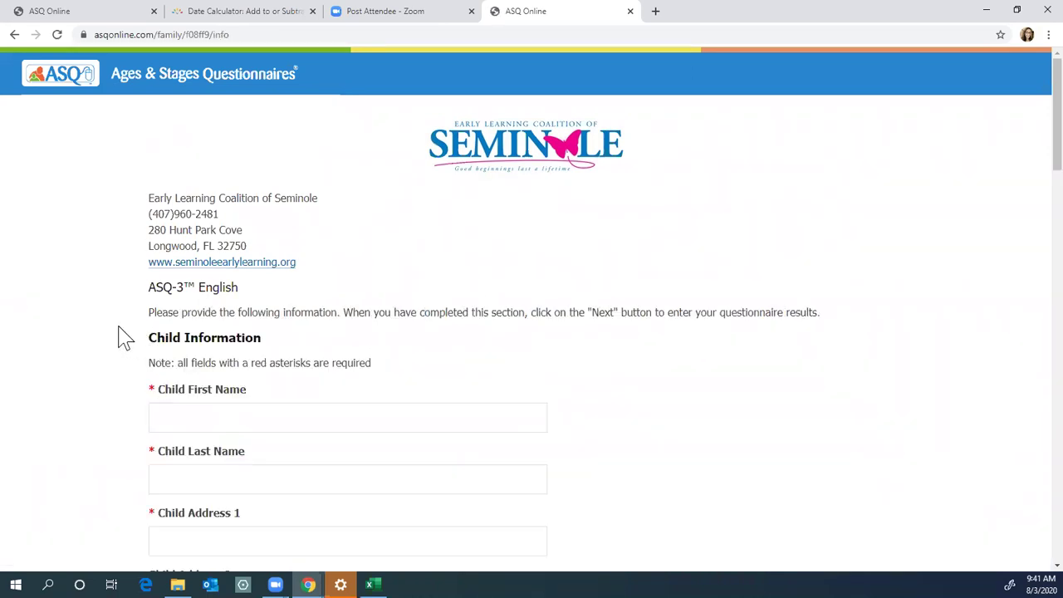
Step: Enter the child's first and last name
{"action": "scroll", "coordinate": [124, 339], "scroll_direction": "down", "scroll_amount": 1}
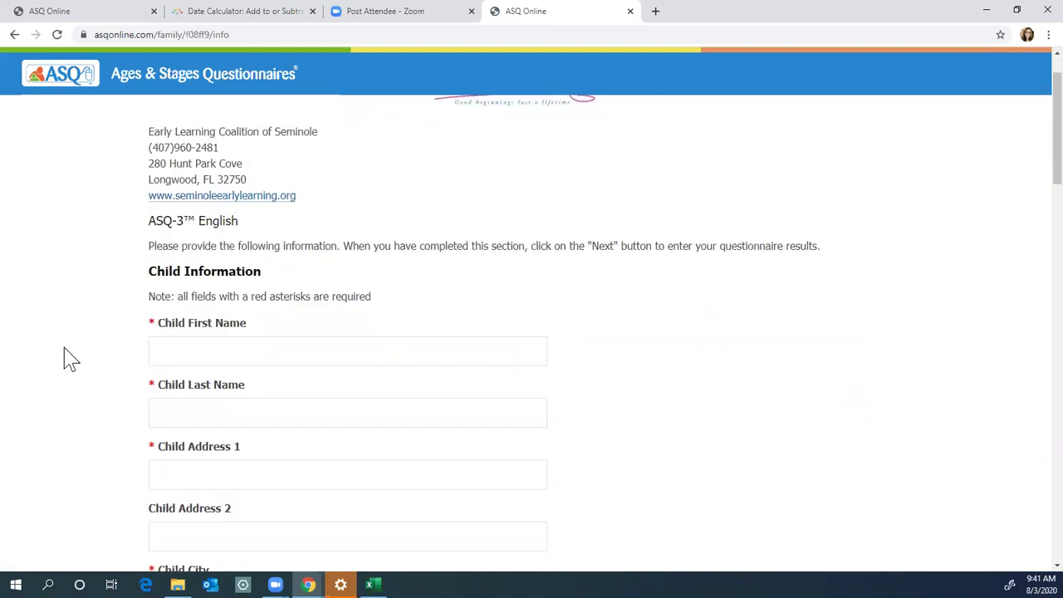
{"action": "scroll", "coordinate": [137, 349], "scroll_direction": "down", "scroll_amount": 1}
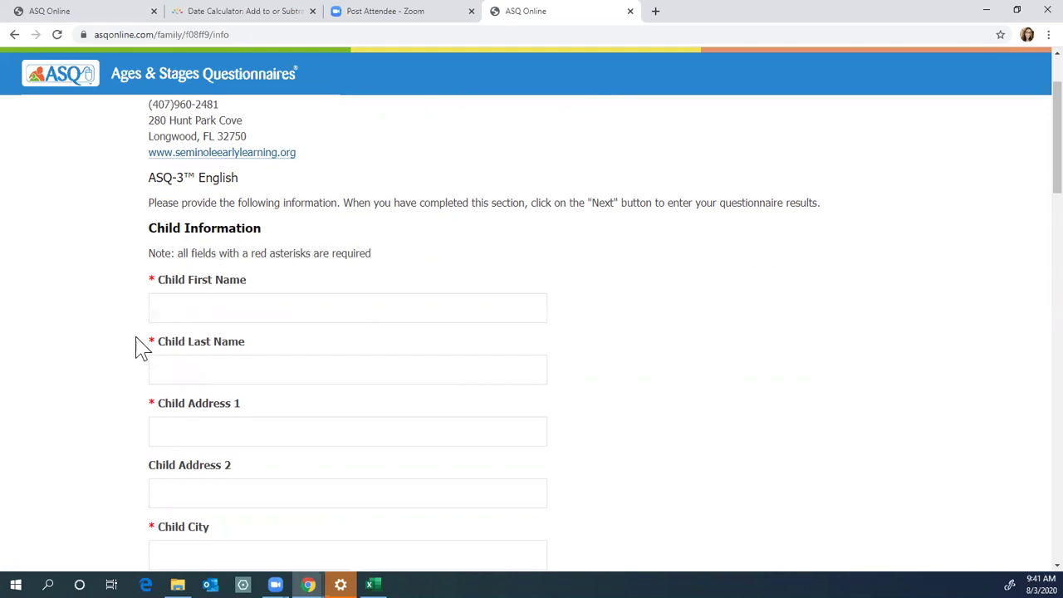
{"action": "left_click", "coordinate": [184, 285]}
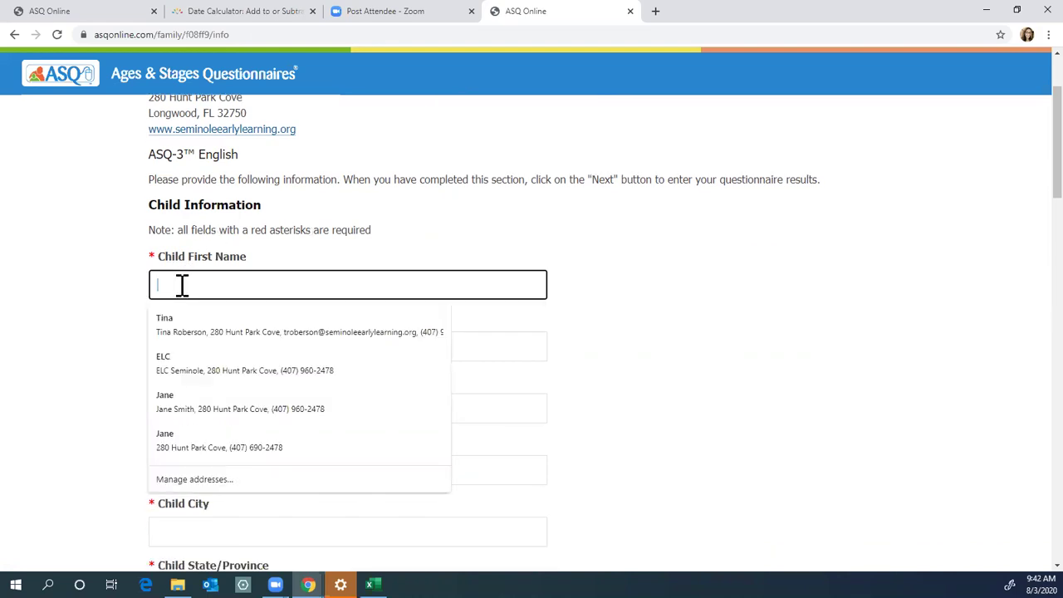
{"action": "type", "text": "Jane"}
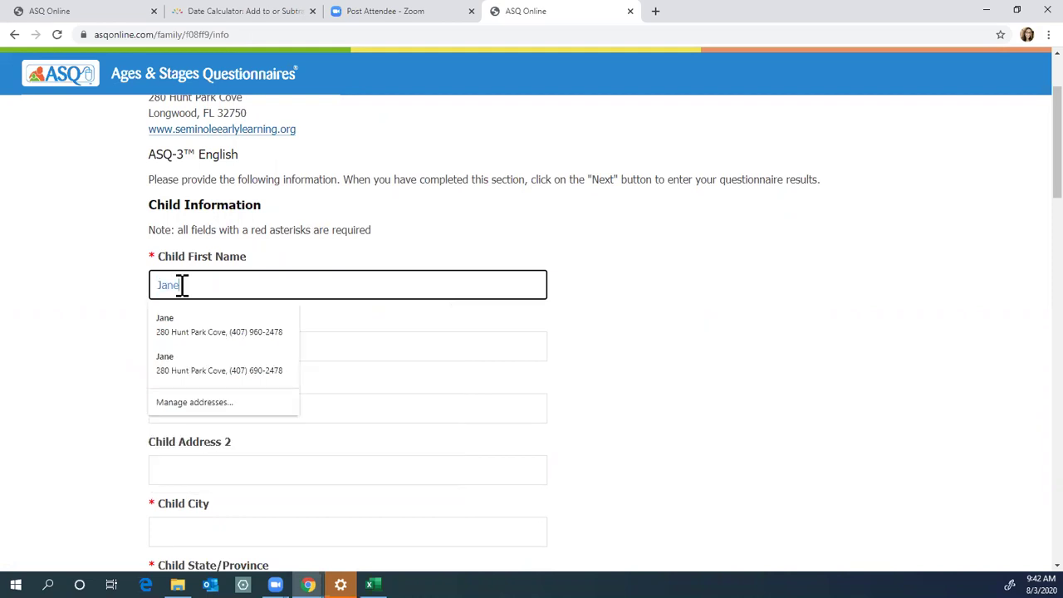
{"action": "key", "text": "Tab"}
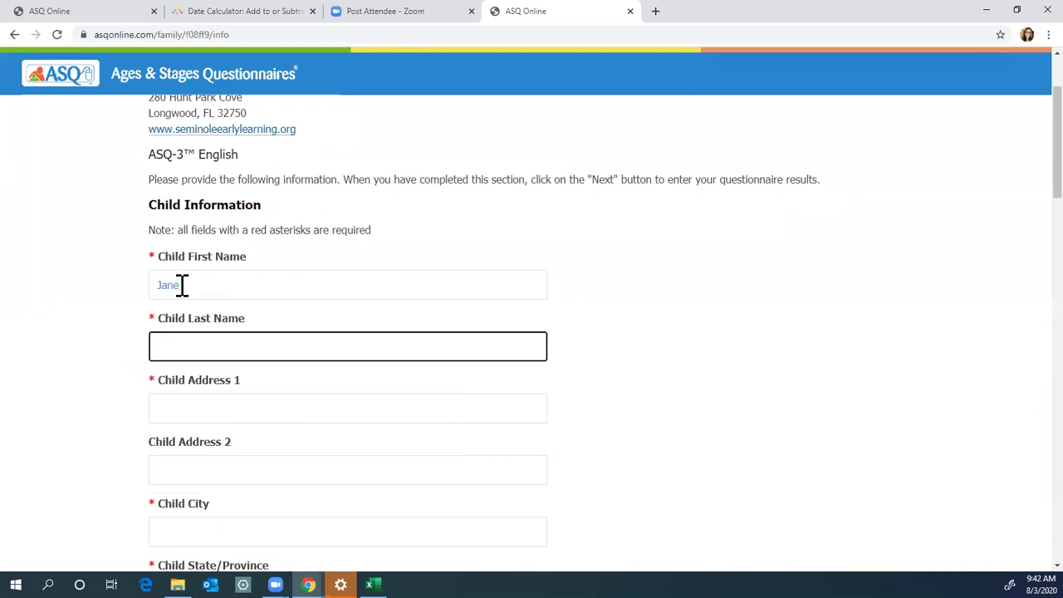
{"action": "type", "text": "Smith"}
Step: Fill in the child's street address, city, state and zip code
{"action": "key", "text": "Tab"}
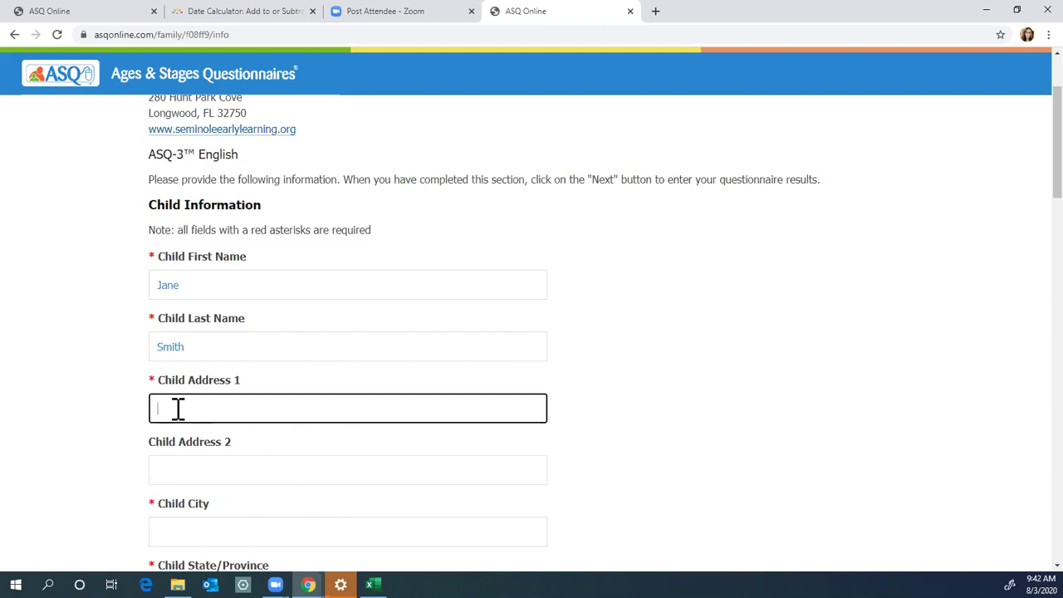
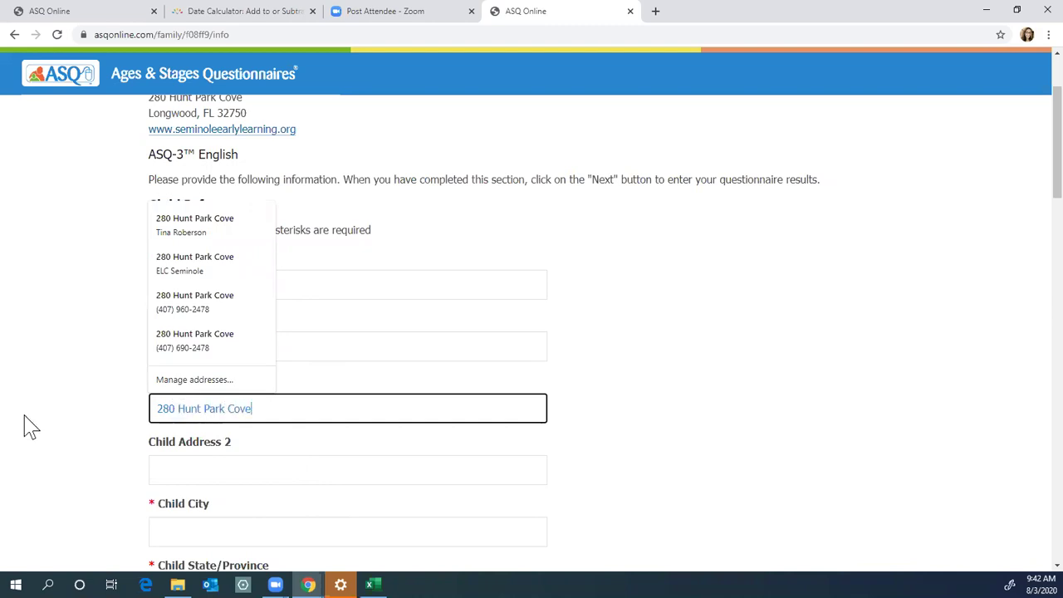
{"action": "left_click", "coordinate": [140, 455]}
{"action": "scroll", "coordinate": [141, 459], "scroll_direction": "down", "scroll_amount": 2}
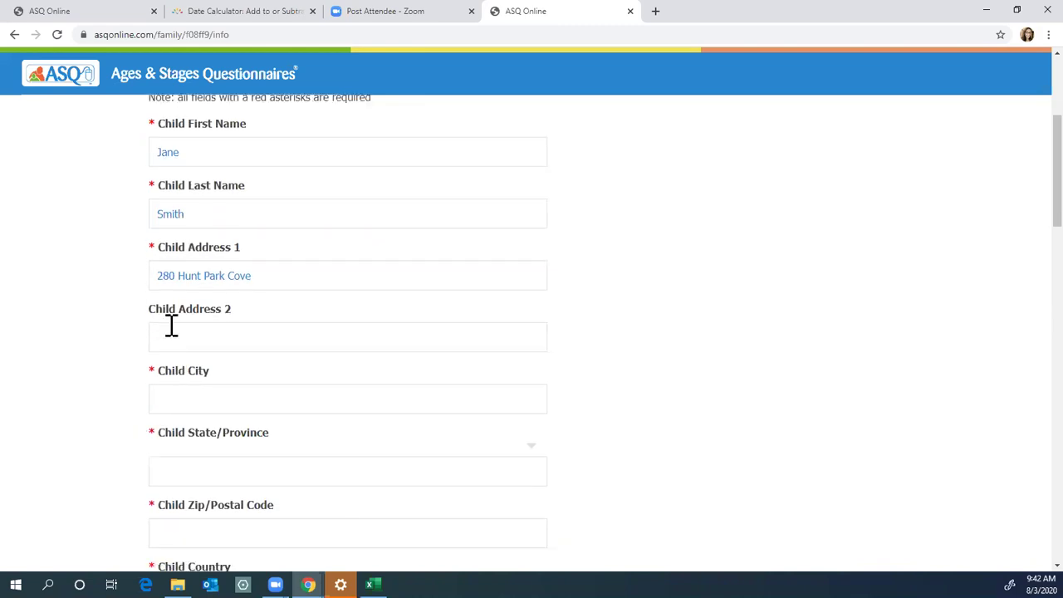
{"action": "left_click", "coordinate": [175, 403]}
{"action": "type", "text": "Longwood"}
{"action": "key", "text": "Tab"}
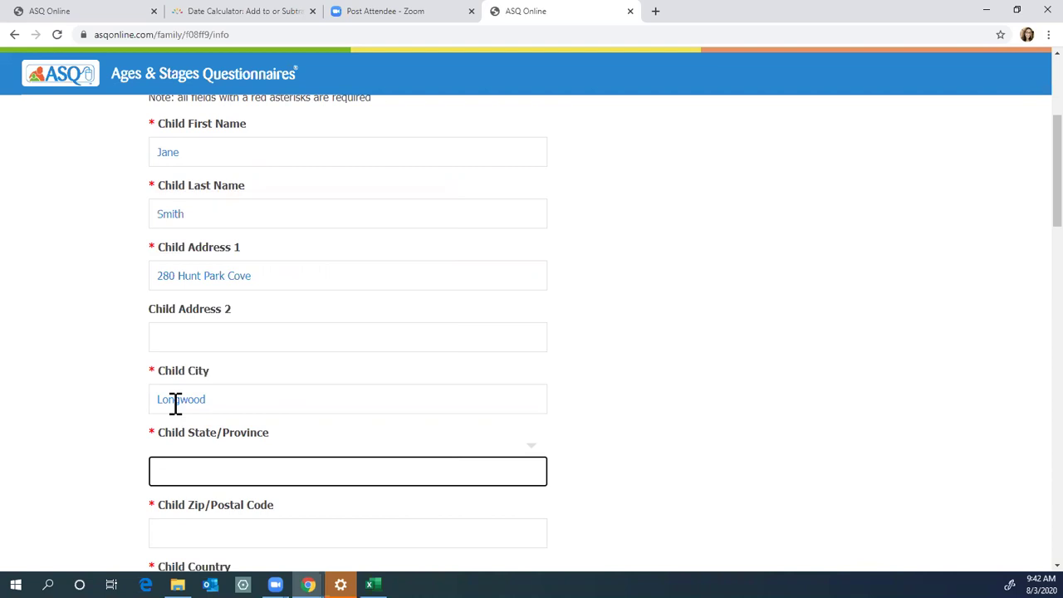
{"action": "type", "text": "Florida"}
{"action": "key", "text": "Tab"}
{"action": "type", "text": "32"}
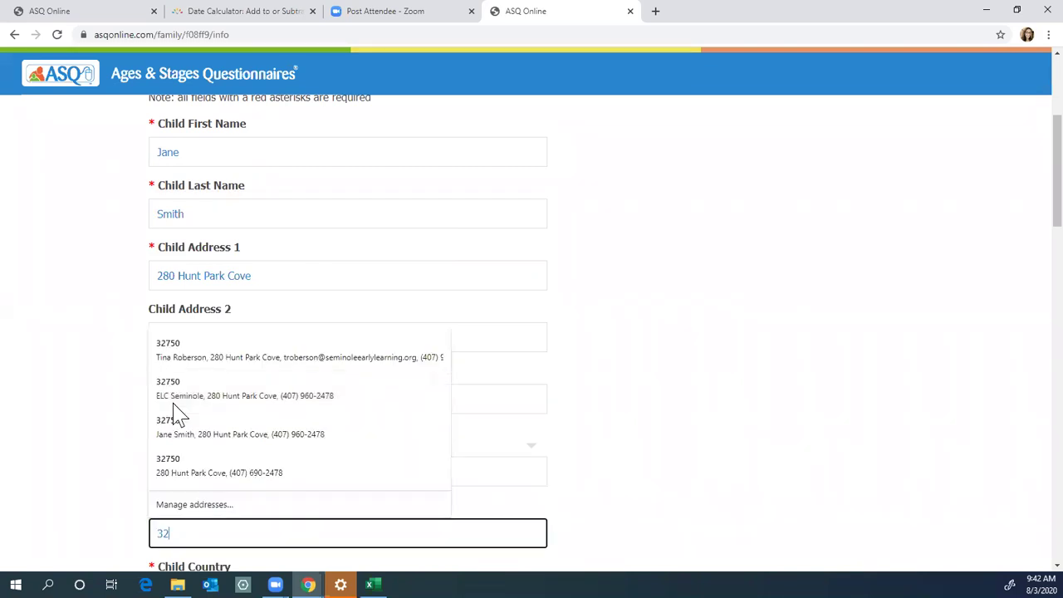
{"action": "type", "text": "750"}
{"action": "key", "text": "Tab"}
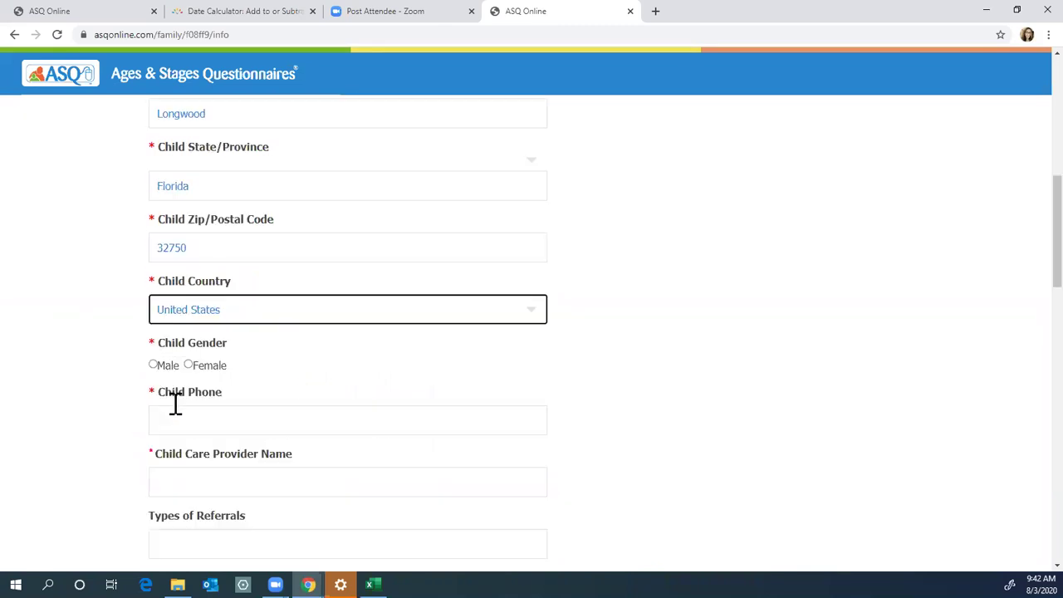
Step: Set gender to Female, enter the phone number, and set the child care provider to Sample Center
{"action": "left_click", "coordinate": [189, 366]}
{"action": "left_click", "coordinate": [156, 417]}
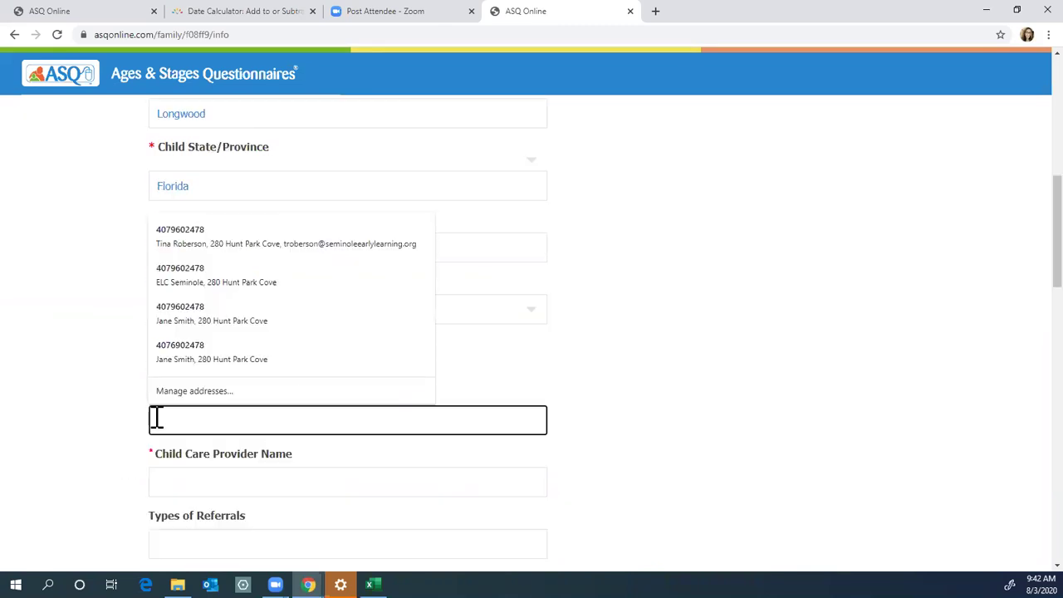
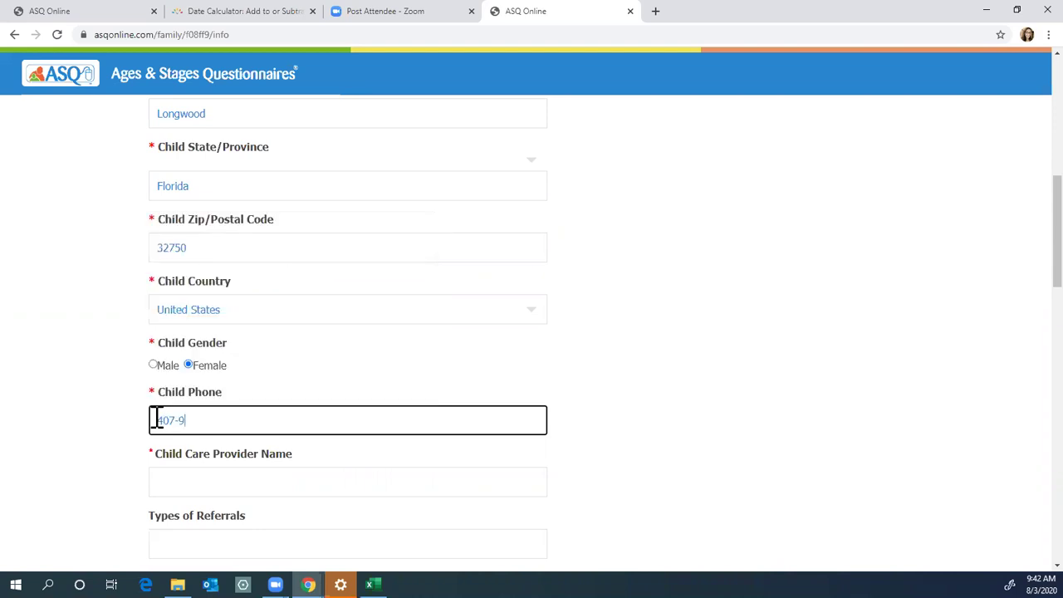
{"action": "left_click", "coordinate": [97, 403]}
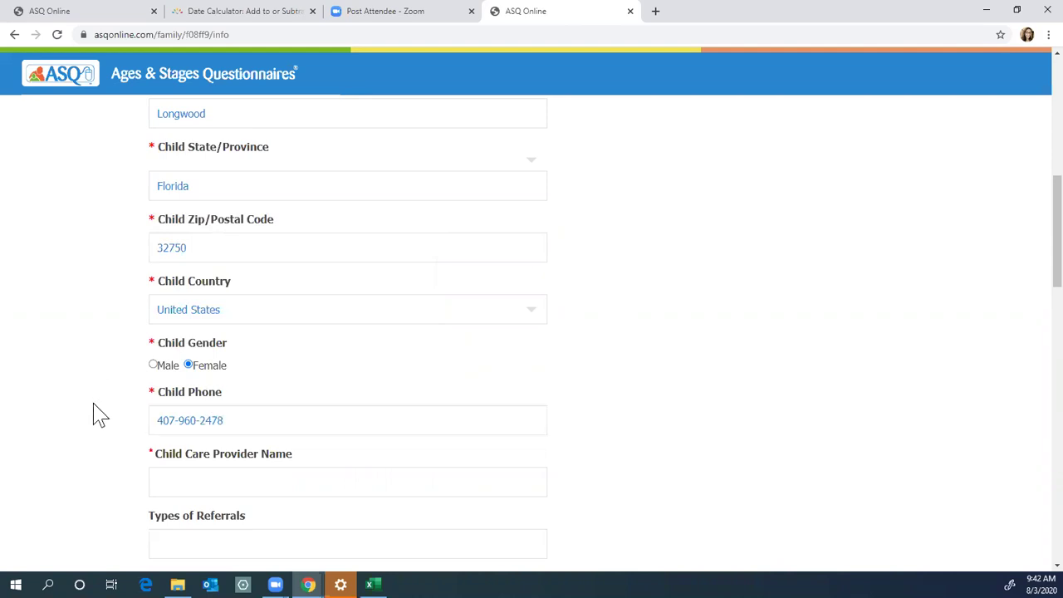
{"action": "scroll", "coordinate": [96, 409], "scroll_direction": "down", "scroll_amount": 2}
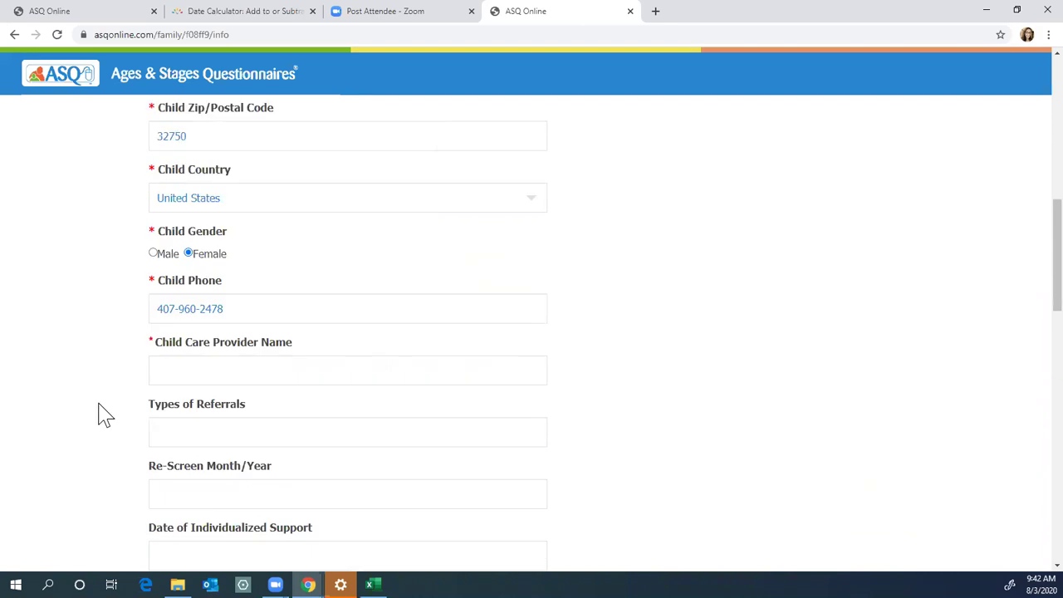
{"action": "left_click", "coordinate": [185, 351]}
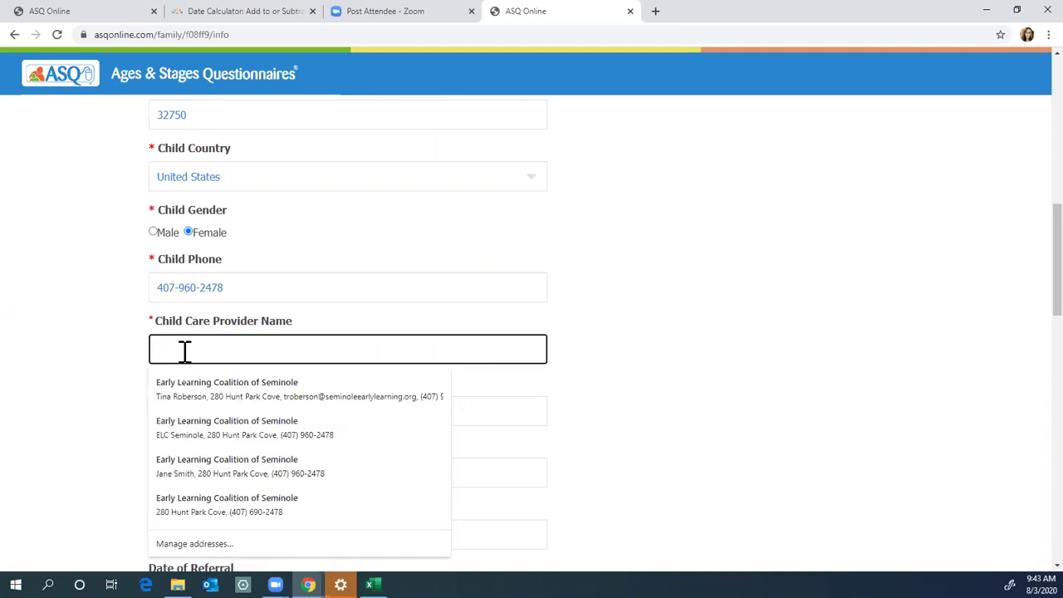
{"action": "type", "text": "Sam"}
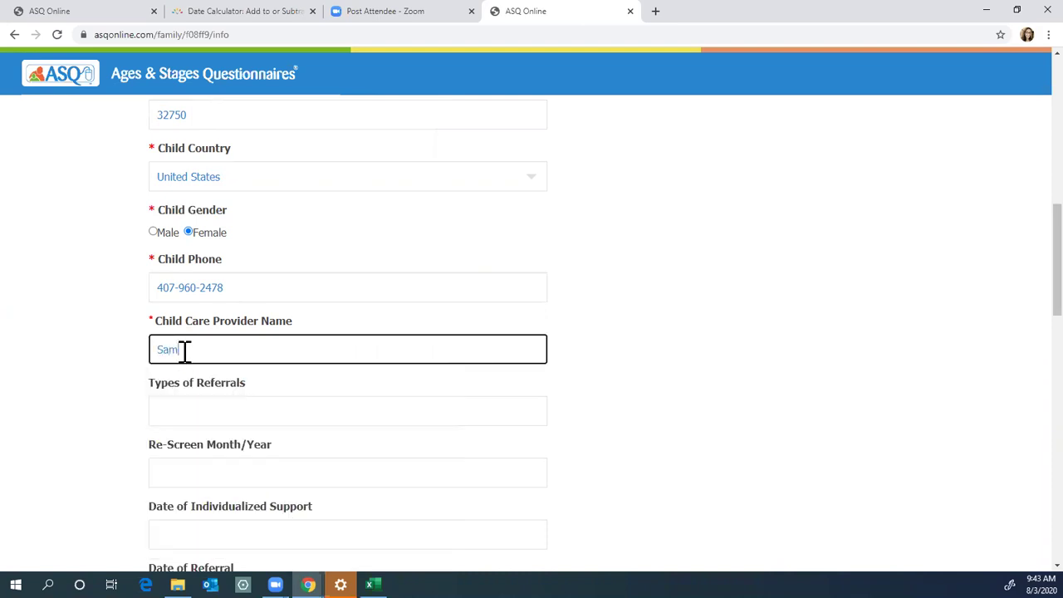
{"action": "type", "text": "ple Center"}
{"action": "left_click", "coordinate": [112, 417]}
Step: Enter the respondent's own first and last name in Your Information
{"action": "scroll", "coordinate": [137, 357], "scroll_direction": "down", "scroll_amount": 1}
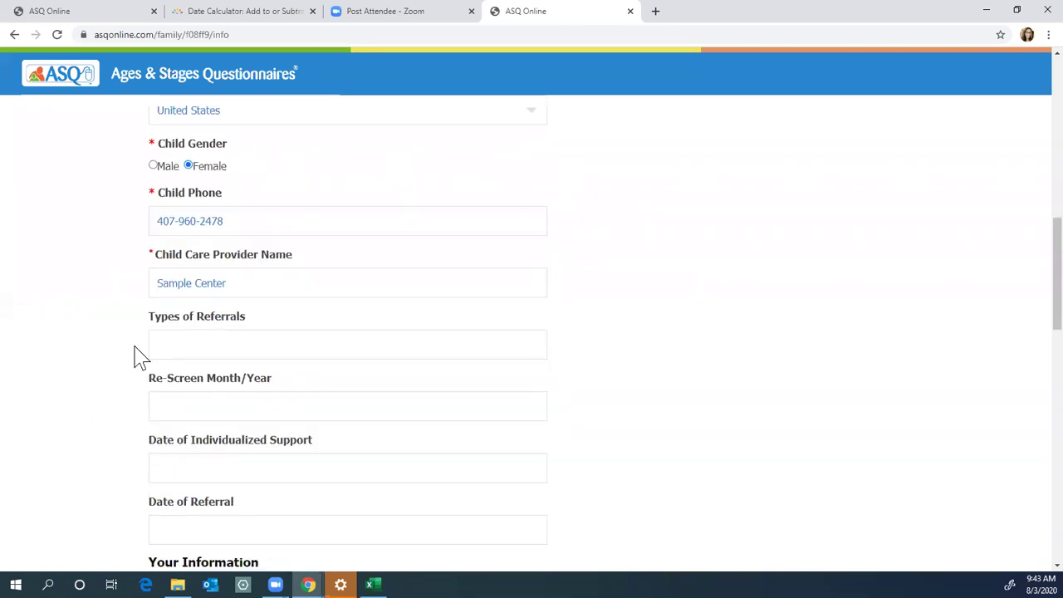
{"action": "scroll", "coordinate": [118, 501], "scroll_direction": "down", "scroll_amount": 1}
{"action": "scroll", "coordinate": [121, 501], "scroll_direction": "down", "scroll_amount": 3}
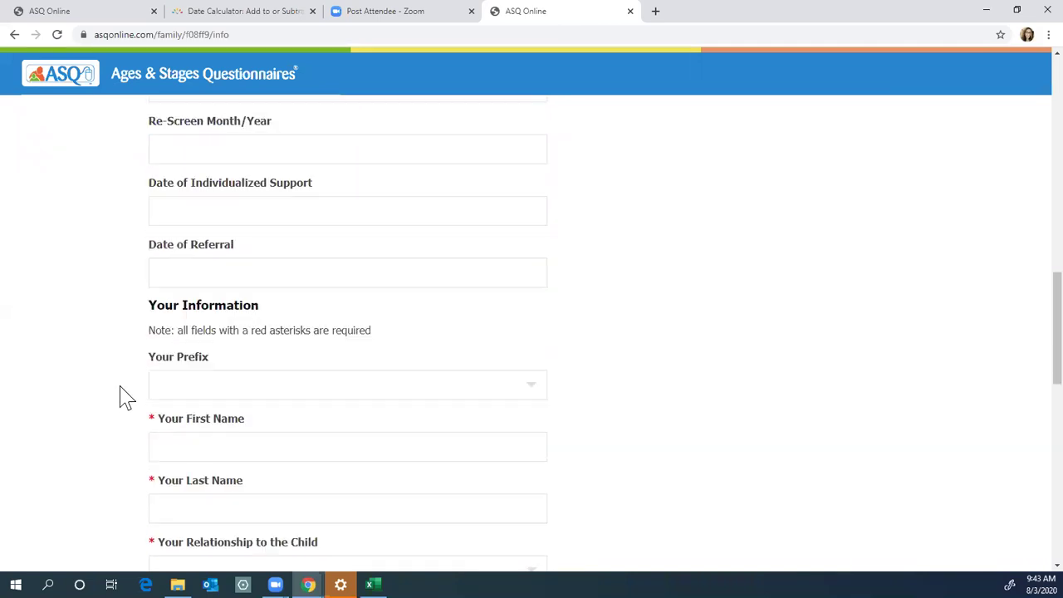
{"action": "scroll", "coordinate": [121, 396], "scroll_direction": "down", "scroll_amount": 3}
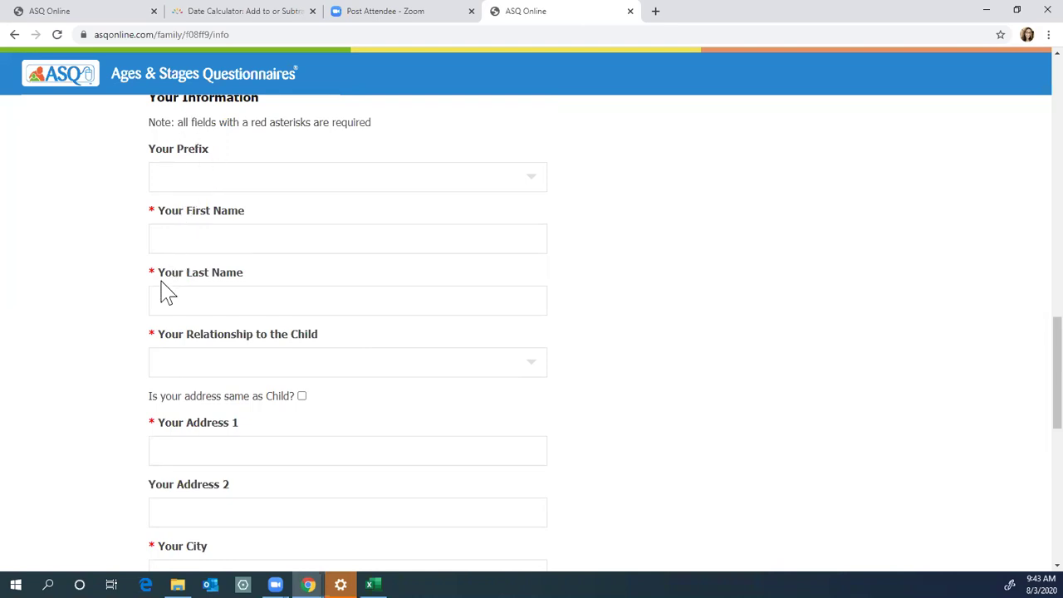
{"action": "left_click", "coordinate": [163, 240]}
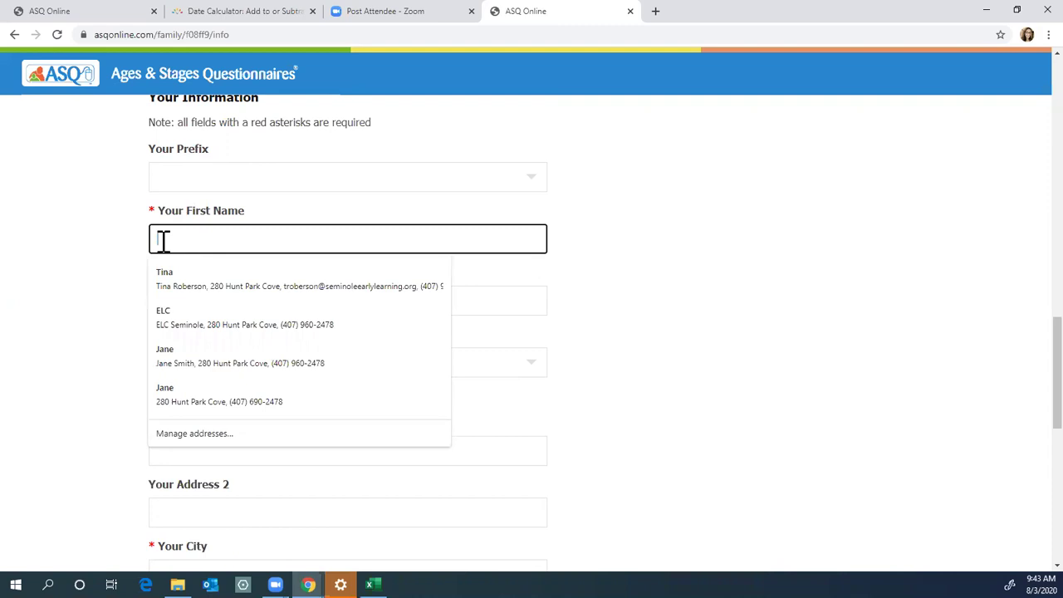
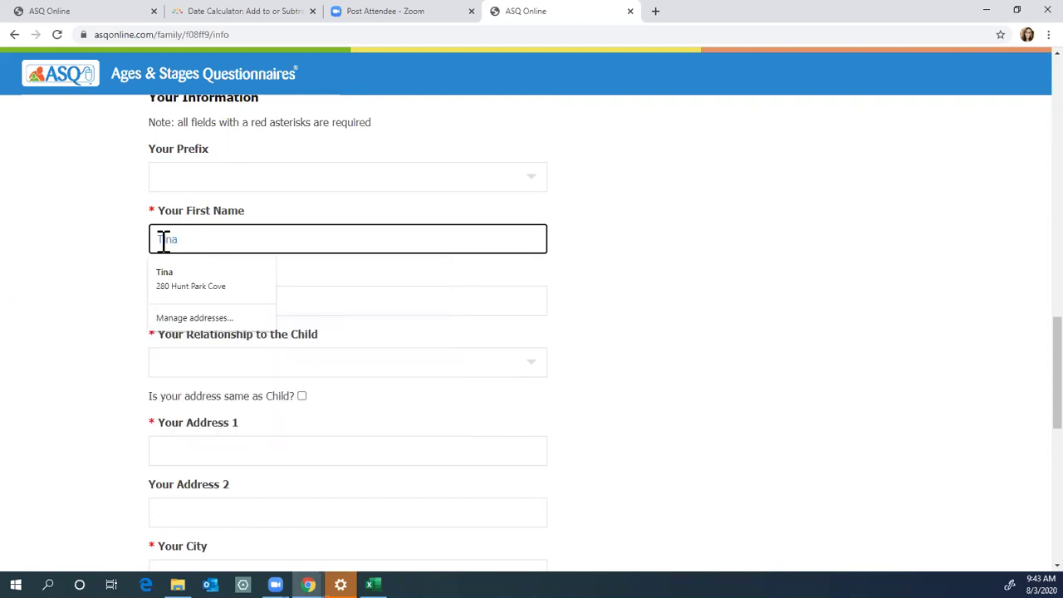
{"action": "key", "text": "Tab"}
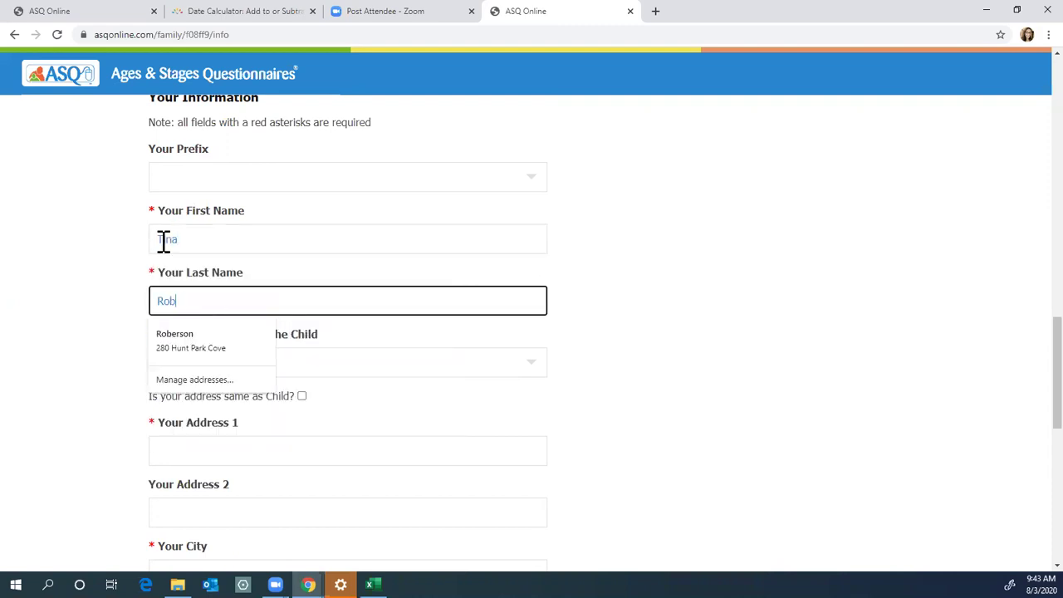
Step: Set the relationship to the child to Teacher
{"action": "key", "text": "Tab"}
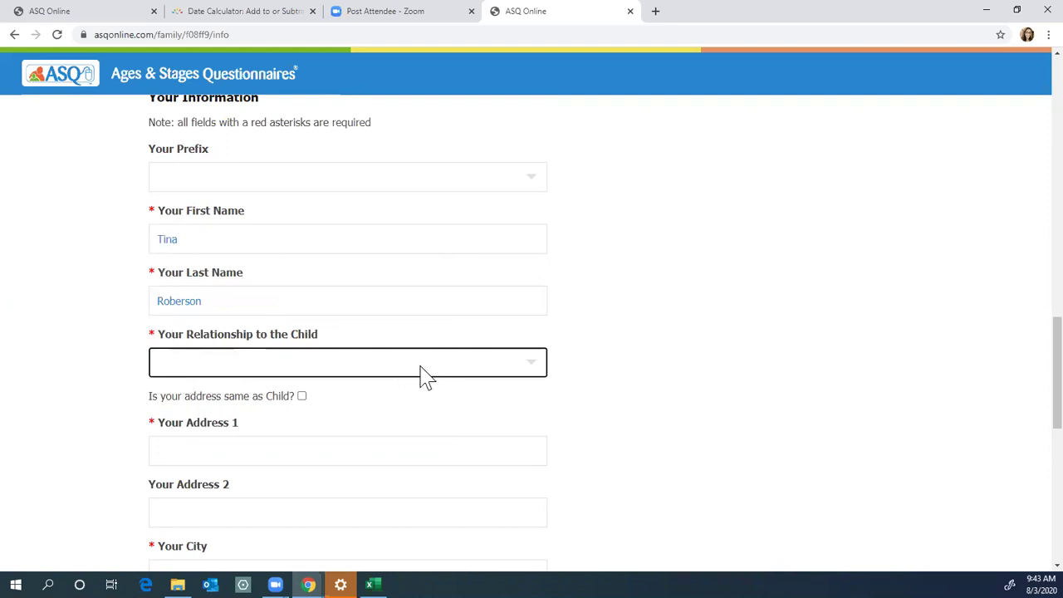
{"action": "left_click", "coordinate": [535, 369]}
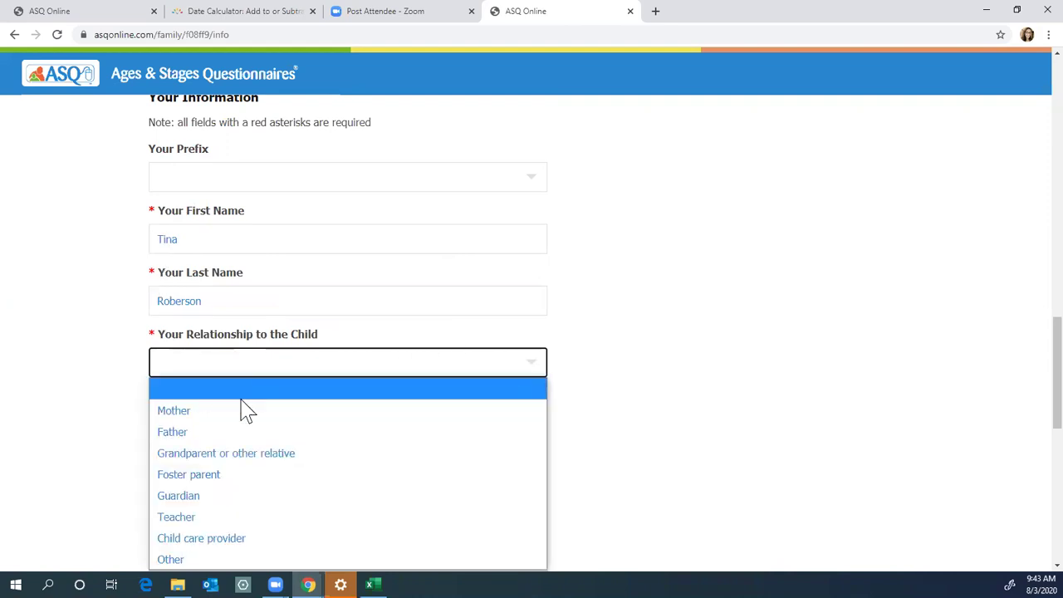
{"action": "left_click", "coordinate": [187, 518]}
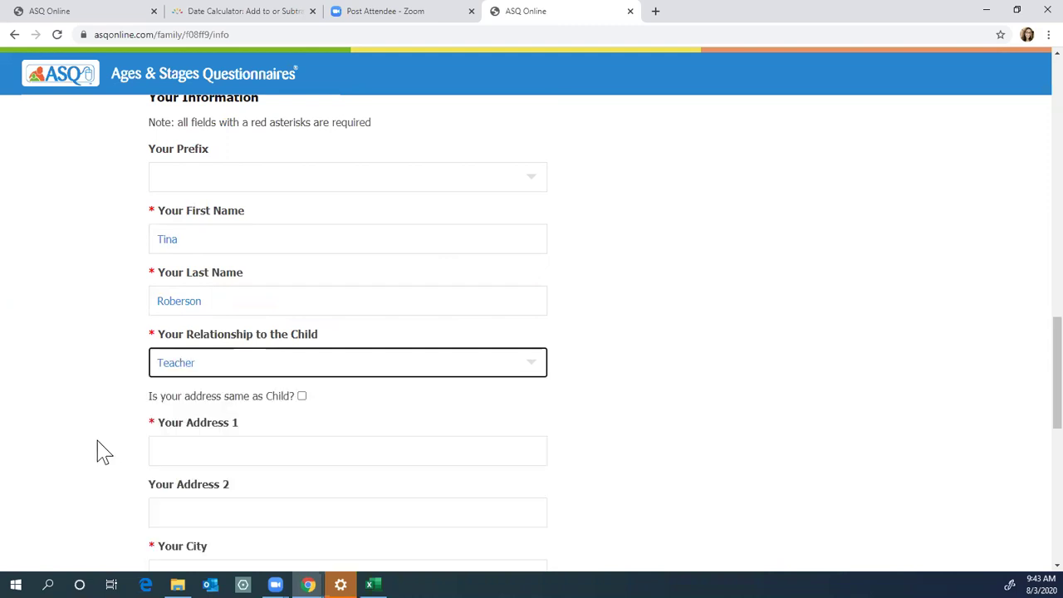
{"action": "scroll", "coordinate": [104, 453], "scroll_direction": "down", "scroll_amount": 3}
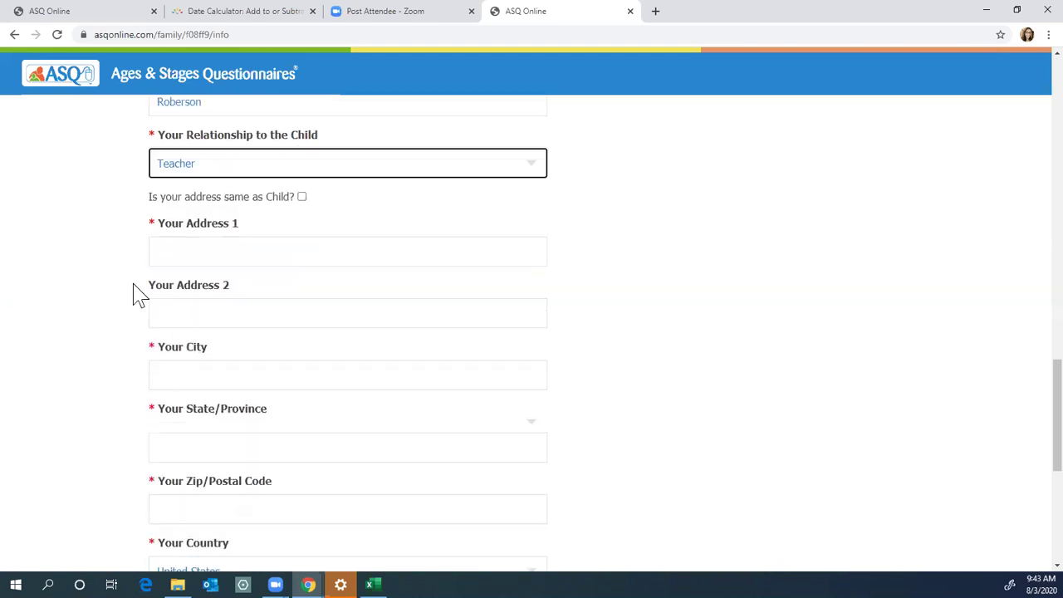
Step: Fill in the respondent's street address, city, state Florida and zip code
{"action": "left_click", "coordinate": [197, 259]}
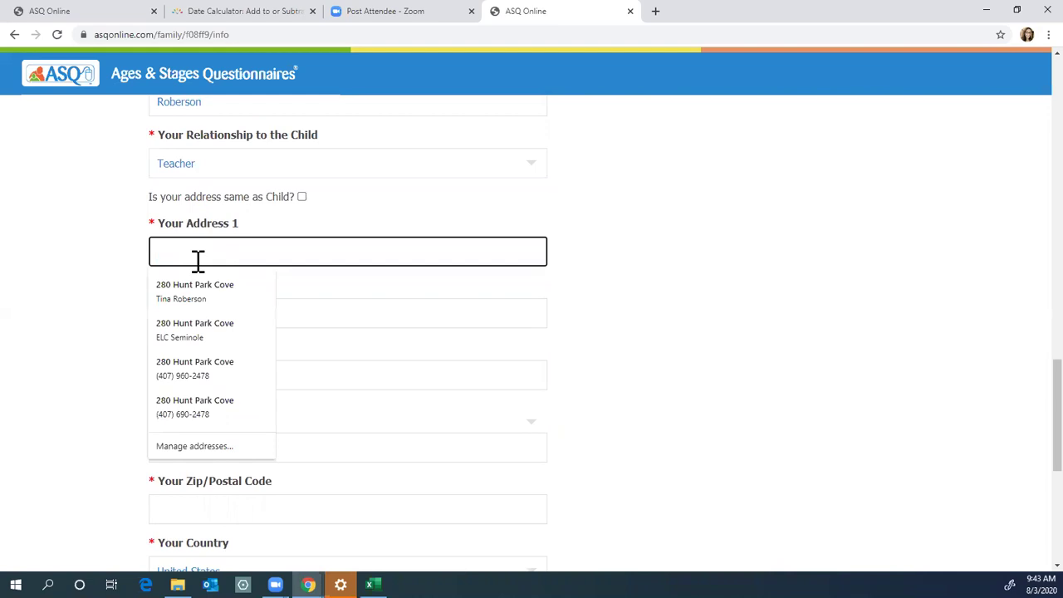
{"action": "left_click", "coordinate": [128, 308]}
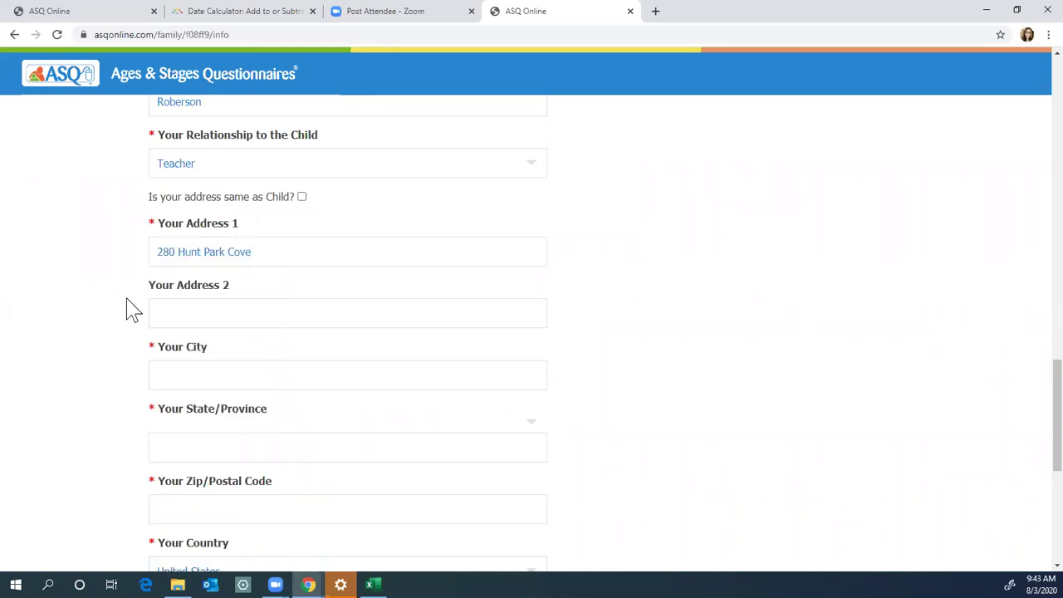
{"action": "scroll", "coordinate": [125, 314], "scroll_direction": "down", "scroll_amount": 1}
{"action": "left_click", "coordinate": [169, 309]}
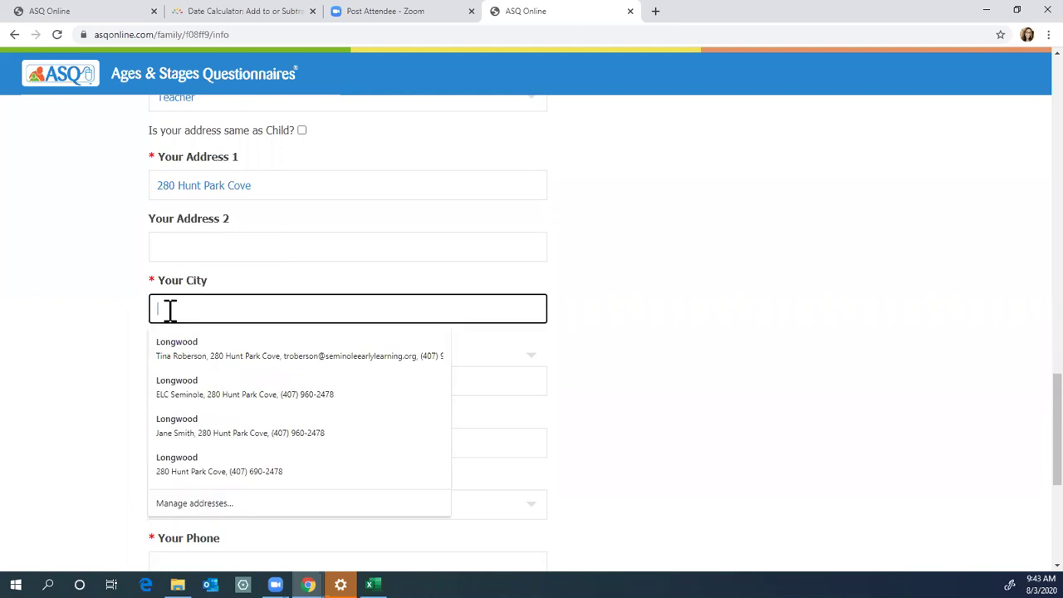
{"action": "type", "text": "Longwood"}
{"action": "key", "text": "Tab"}
{"action": "key", "text": "f"}
{"action": "key", "text": "Tab"}
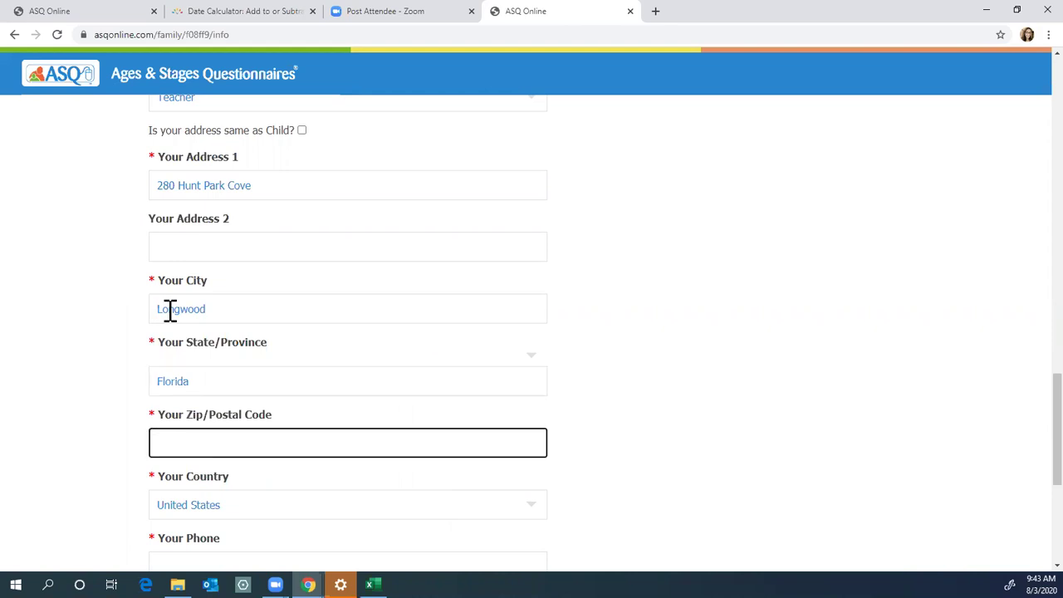
{"action": "type", "text": "32771"}
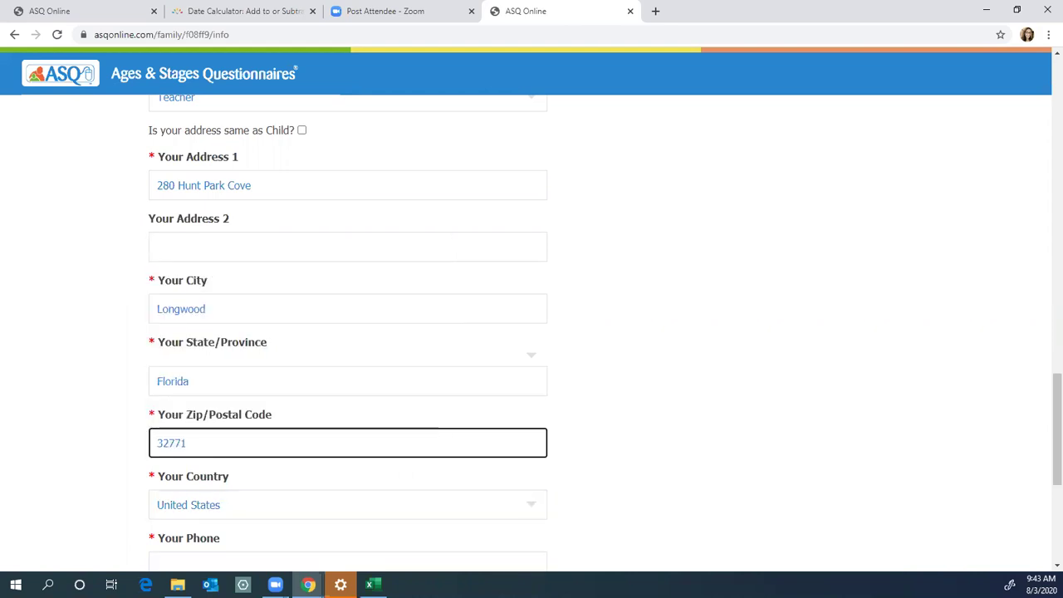
{"action": "left_click", "coordinate": [111, 510]}
Step: Enter the respondent's phone number
{"action": "scroll", "coordinate": [111, 510], "scroll_direction": "down", "scroll_amount": 2}
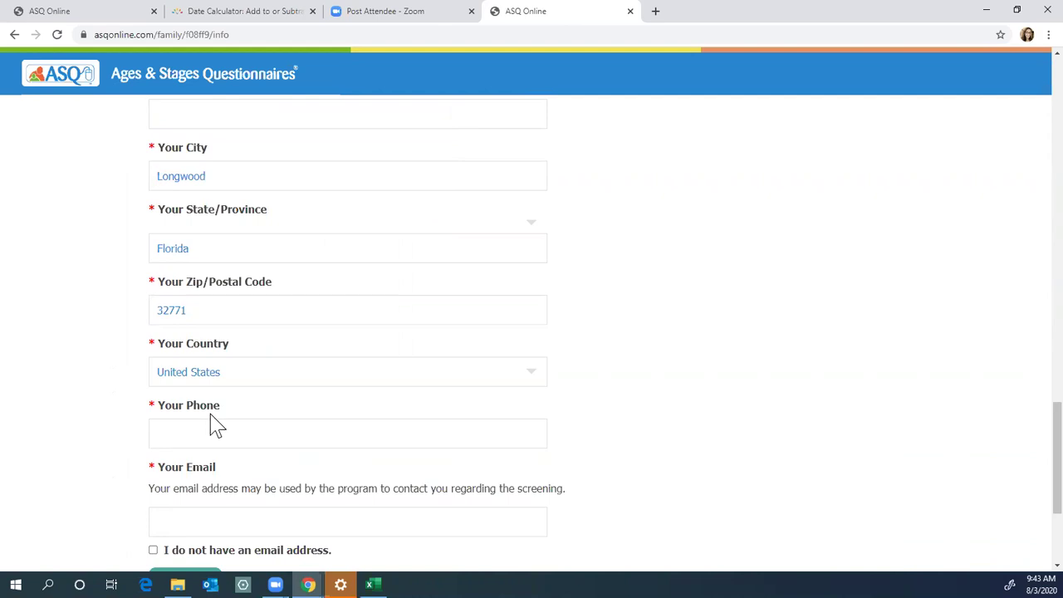
{"action": "left_click", "coordinate": [205, 445]}
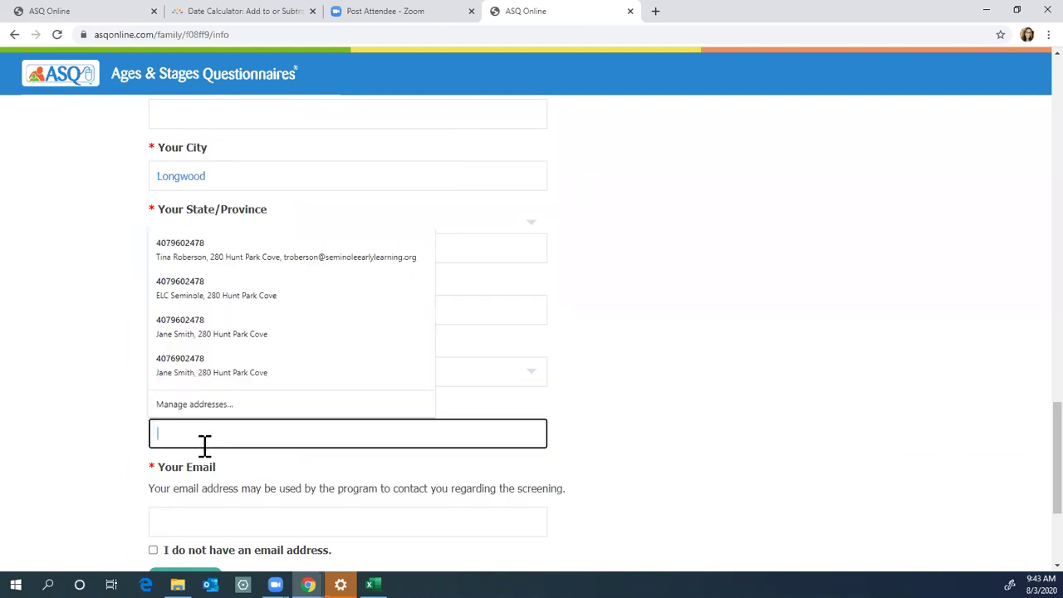
{"action": "left_click", "coordinate": [125, 496]}
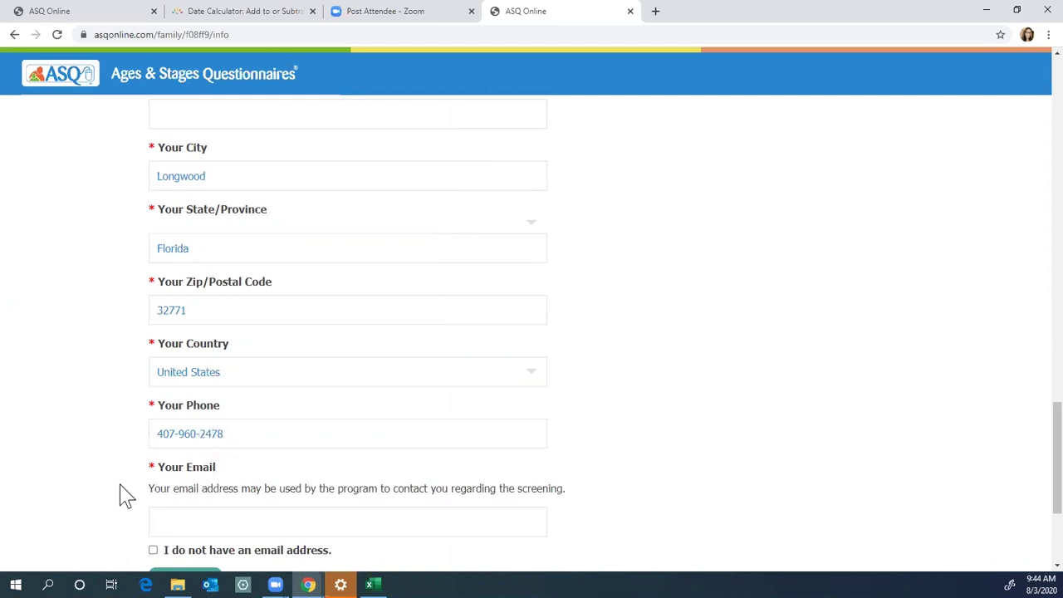
Step: Enter the respondent's e-mail address, correcting a typo, and submit the information page
{"action": "scroll", "coordinate": [125, 496], "scroll_direction": "down", "scroll_amount": 2}
{"action": "left_click", "coordinate": [207, 403]}
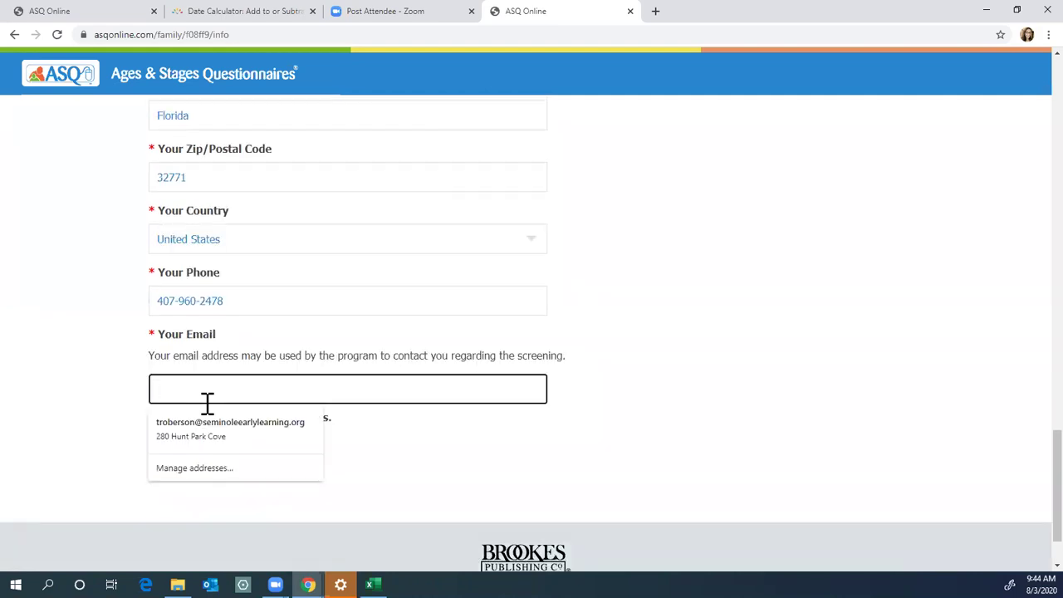
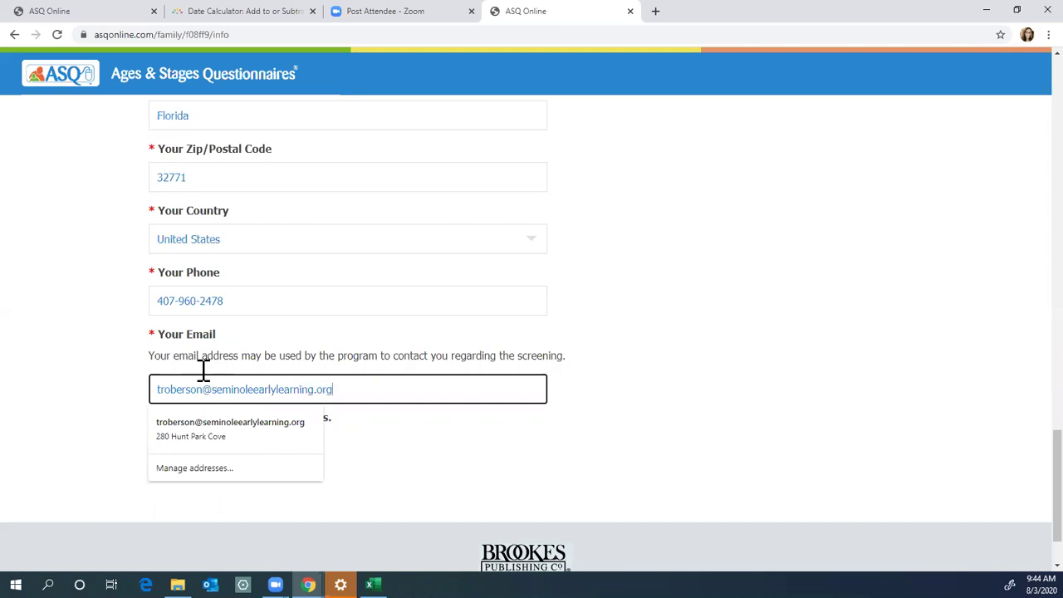
{"action": "left_click", "coordinate": [124, 446]}
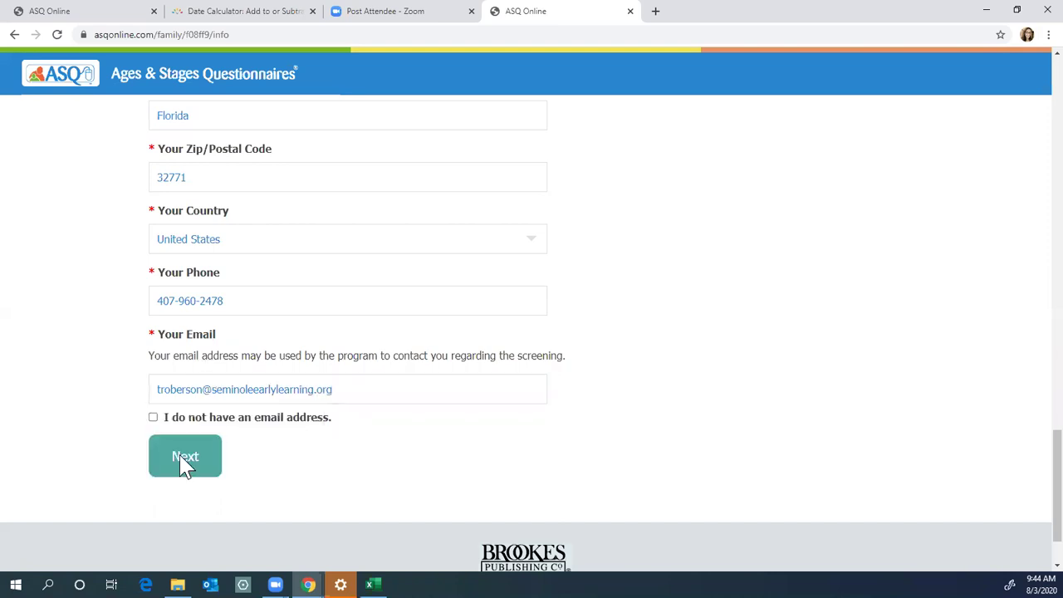
{"action": "left_click", "coordinate": [184, 462]}
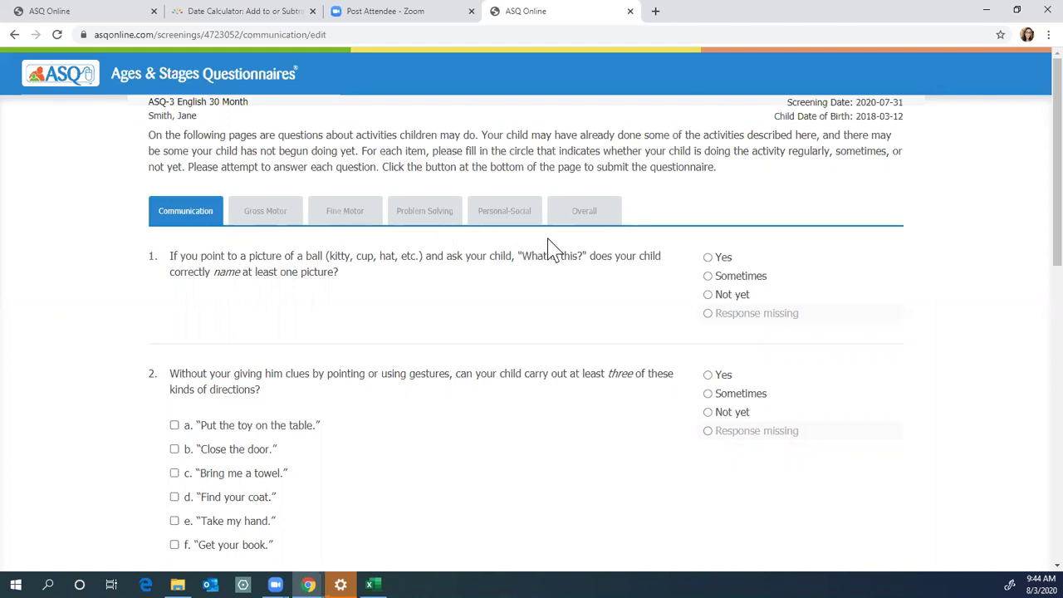
Step: Answer Yes to Communication questions 1, 2 and 3
{"action": "scroll", "coordinate": [64, 244], "scroll_direction": "down", "scroll_amount": 1}
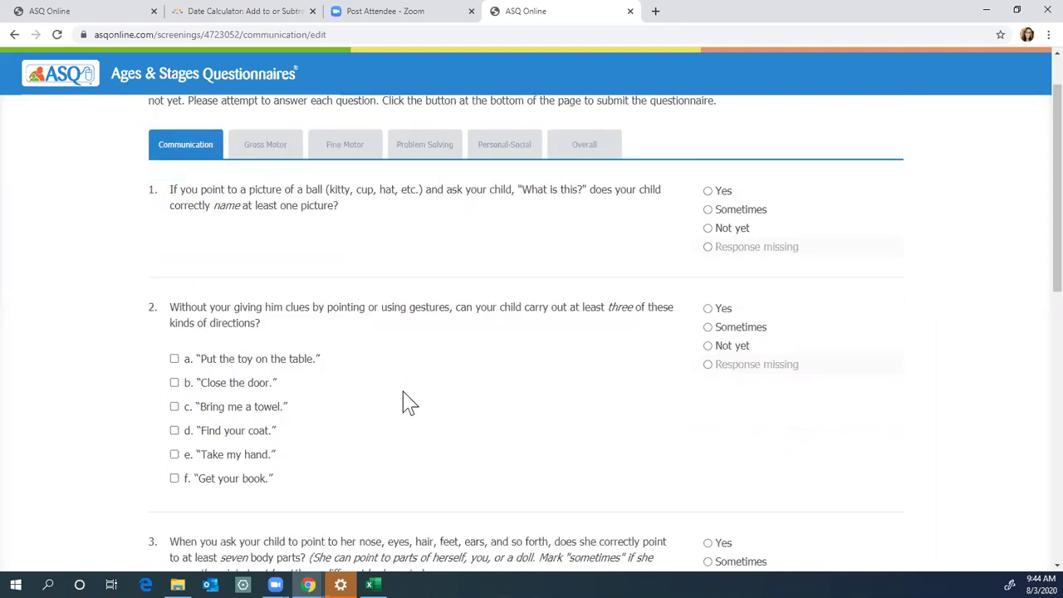
{"action": "scroll", "coordinate": [399, 397], "scroll_direction": "down", "scroll_amount": 3}
{"action": "scroll", "coordinate": [398, 397], "scroll_direction": "down", "scroll_amount": 1}
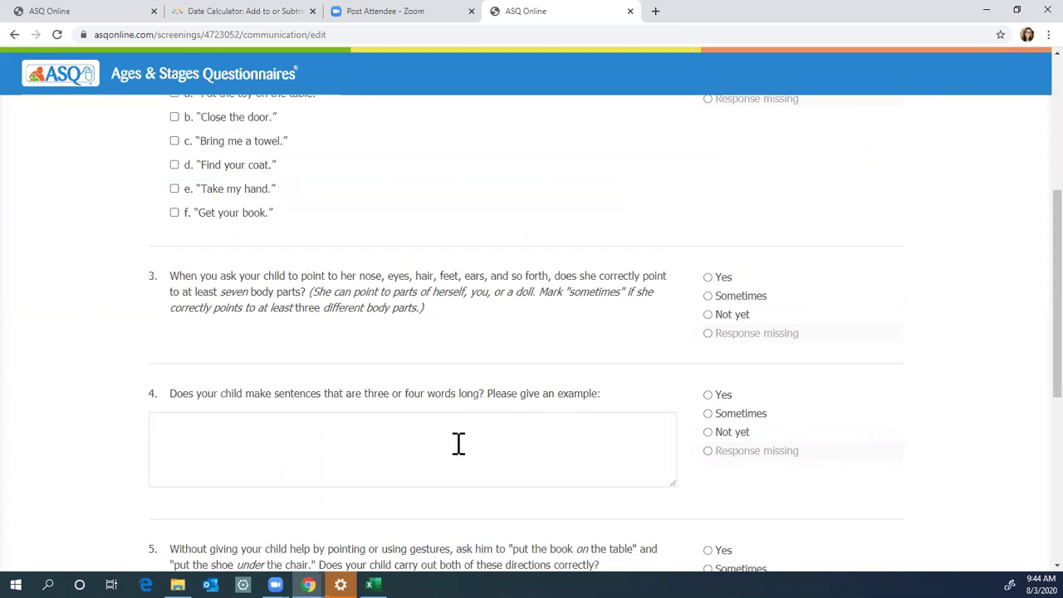
{"action": "scroll", "coordinate": [645, 403], "scroll_direction": "up", "scroll_amount": 3}
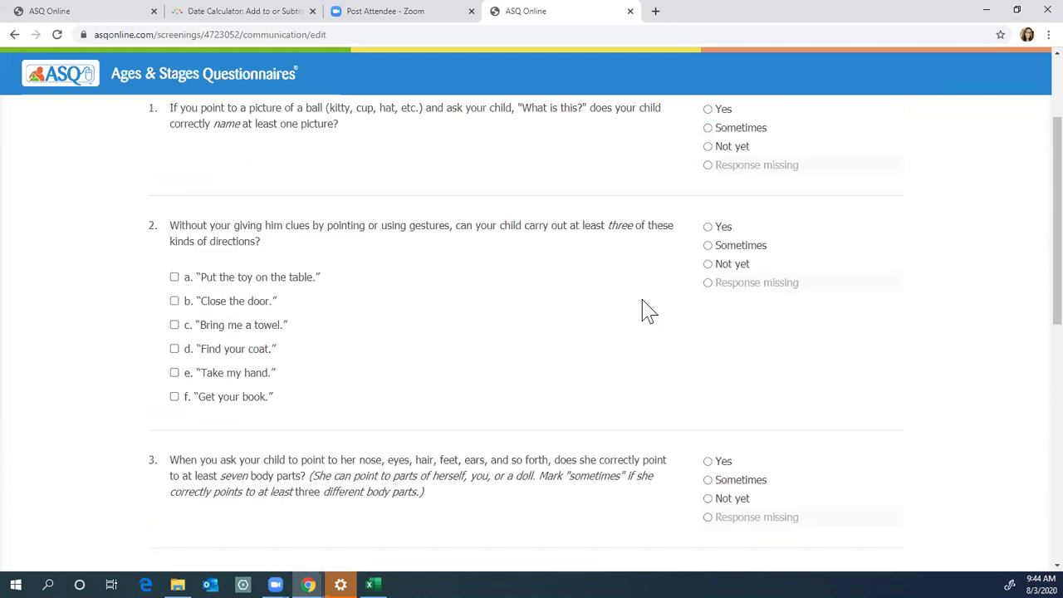
{"action": "scroll", "coordinate": [664, 249], "scroll_direction": "up", "scroll_amount": 1}
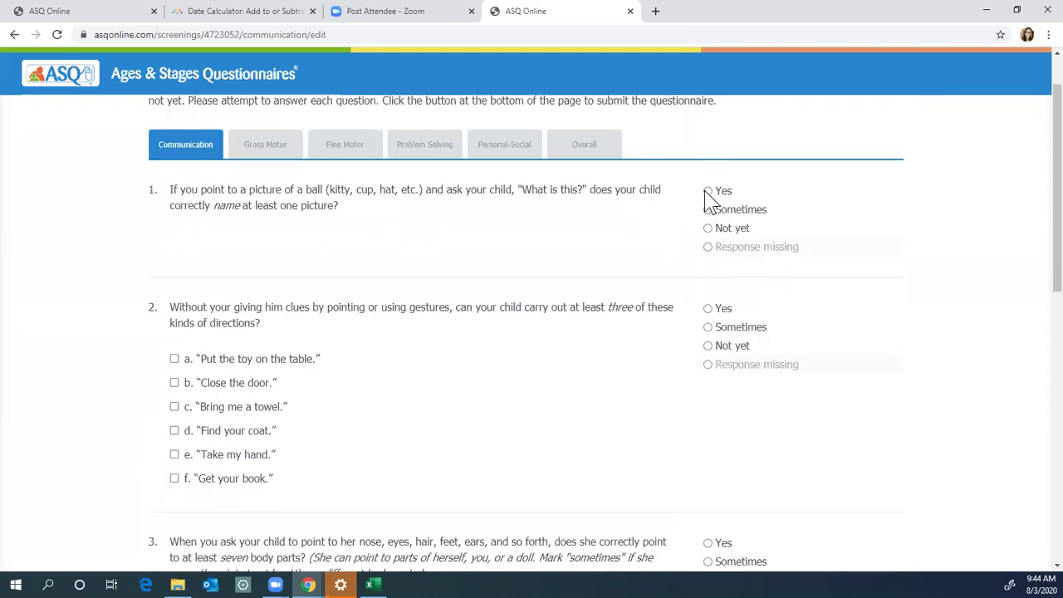
{"action": "left_click", "coordinate": [707, 191]}
{"action": "left_click", "coordinate": [707, 309]}
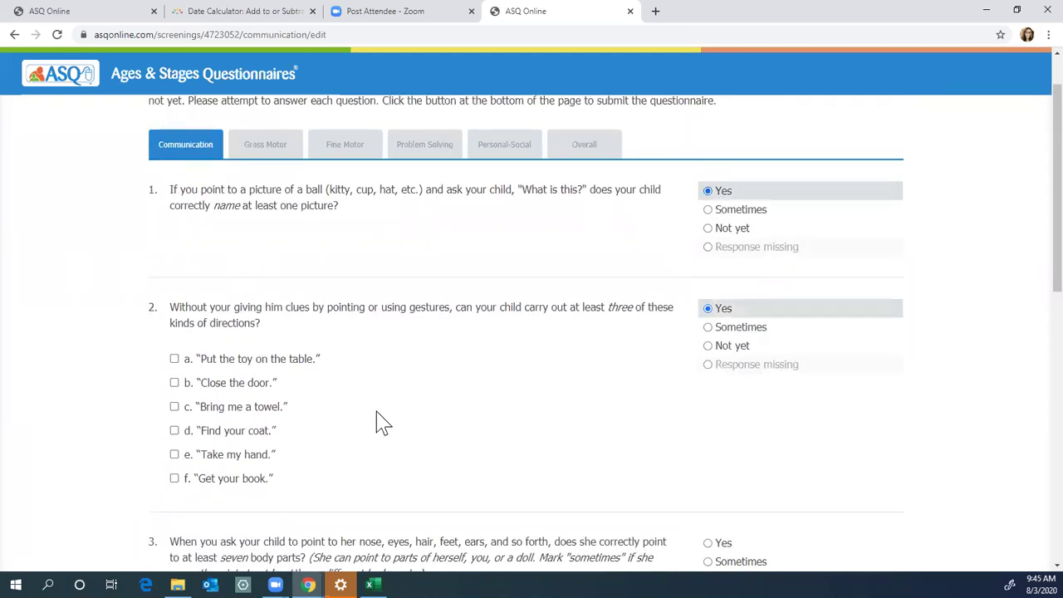
{"action": "scroll", "coordinate": [498, 415], "scroll_direction": "down", "scroll_amount": 2}
{"action": "left_click", "coordinate": [707, 409]}
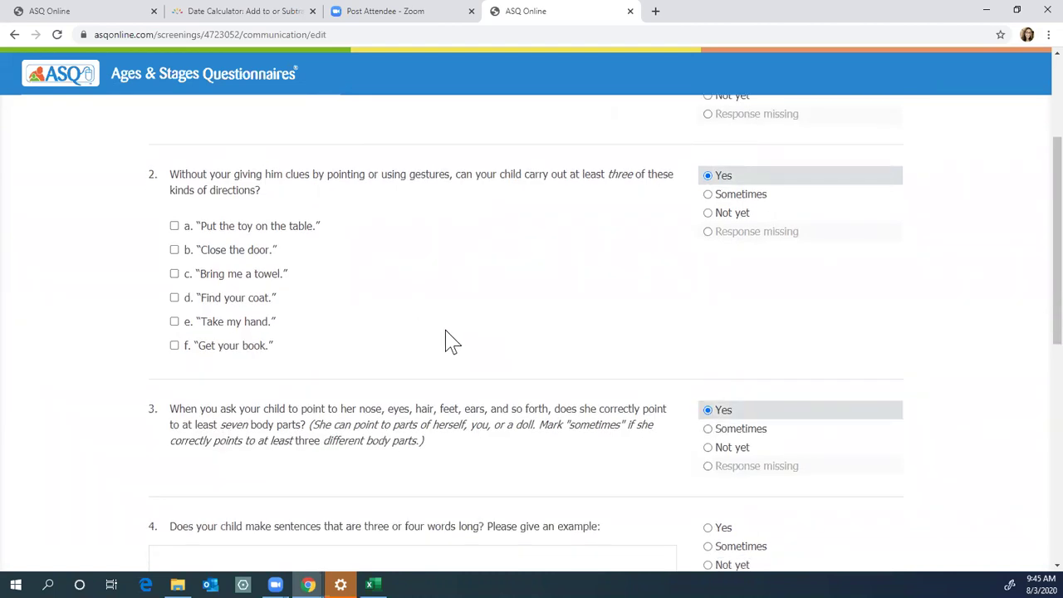
Step: Answer Yes to question 4 and add the example 'I like my dog.'
{"action": "scroll", "coordinate": [449, 341], "scroll_direction": "down", "scroll_amount": 4}
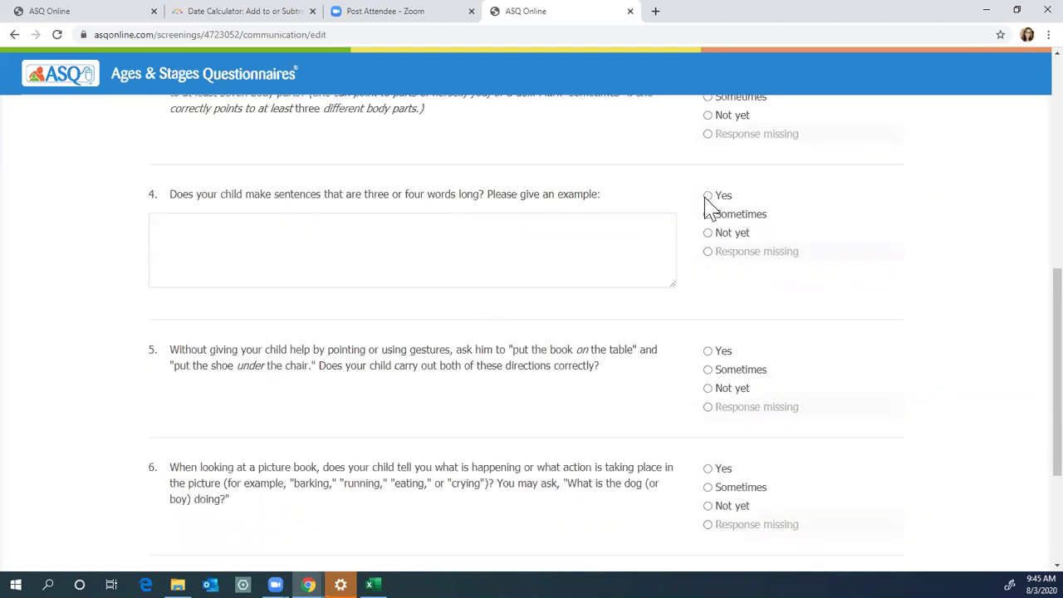
{"action": "left_click", "coordinate": [708, 199]}
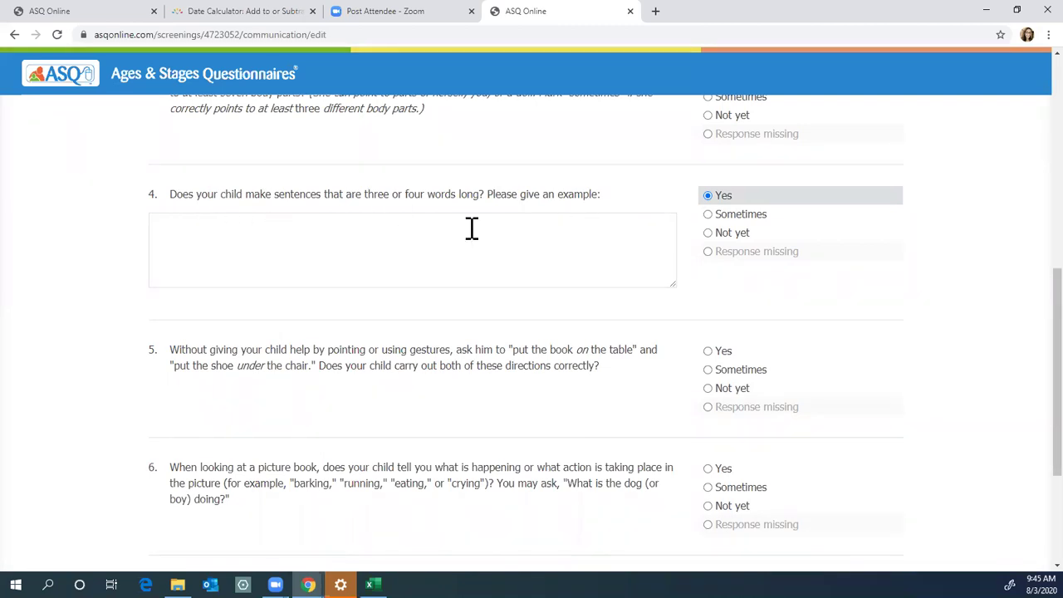
{"action": "left_click", "coordinate": [176, 240]}
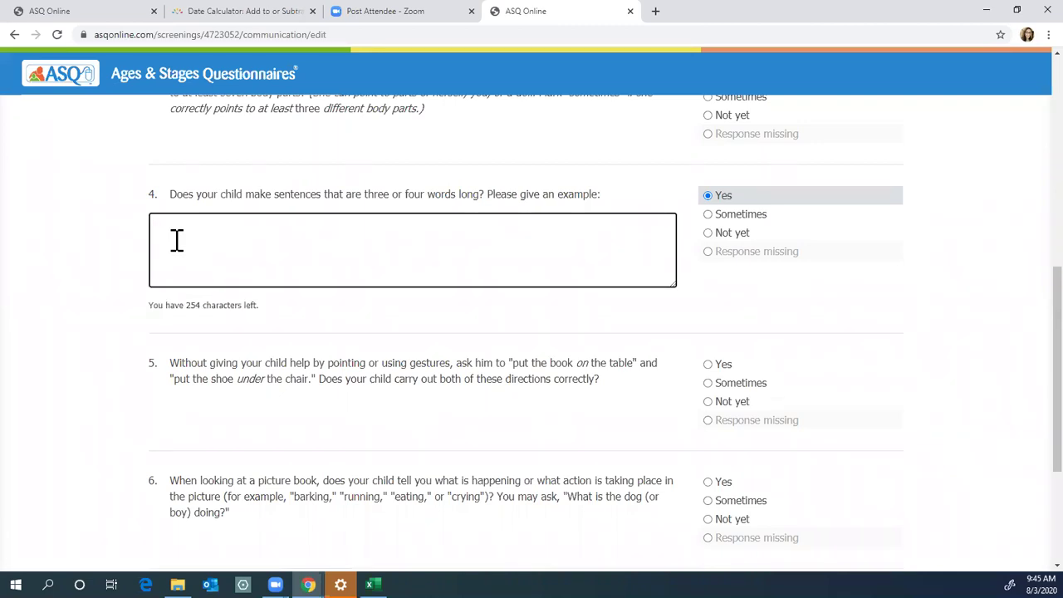
{"action": "type", "text": "I like my dog."}
{"action": "left_click", "coordinate": [471, 312]}
Step: Answer Yes to questions 5 and 6 and save the Communication area
{"action": "scroll", "coordinate": [471, 311], "scroll_direction": "down", "scroll_amount": 1}
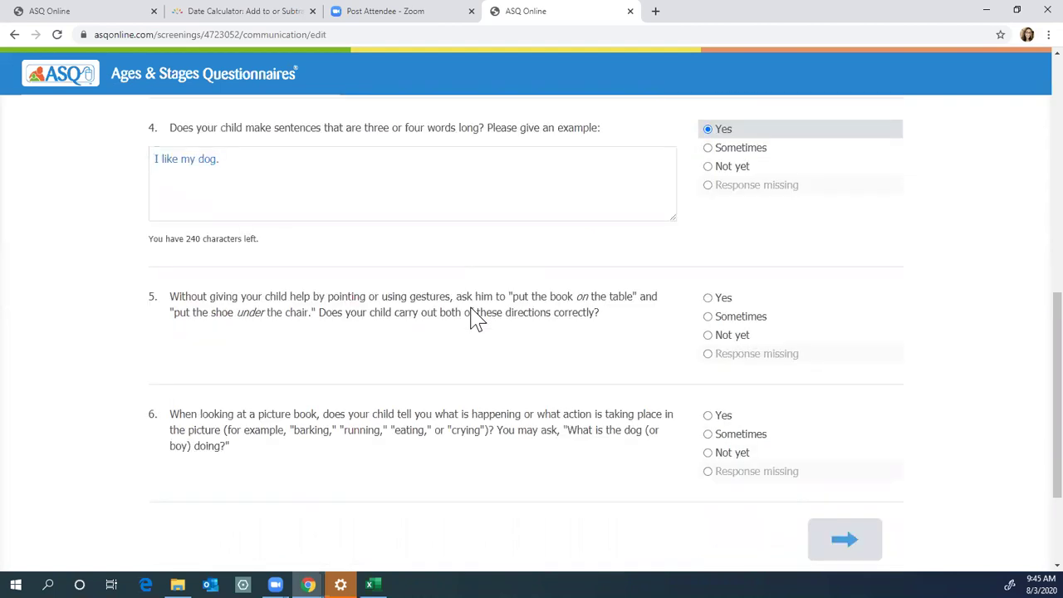
{"action": "left_click", "coordinate": [708, 299]}
{"action": "left_click", "coordinate": [706, 416]}
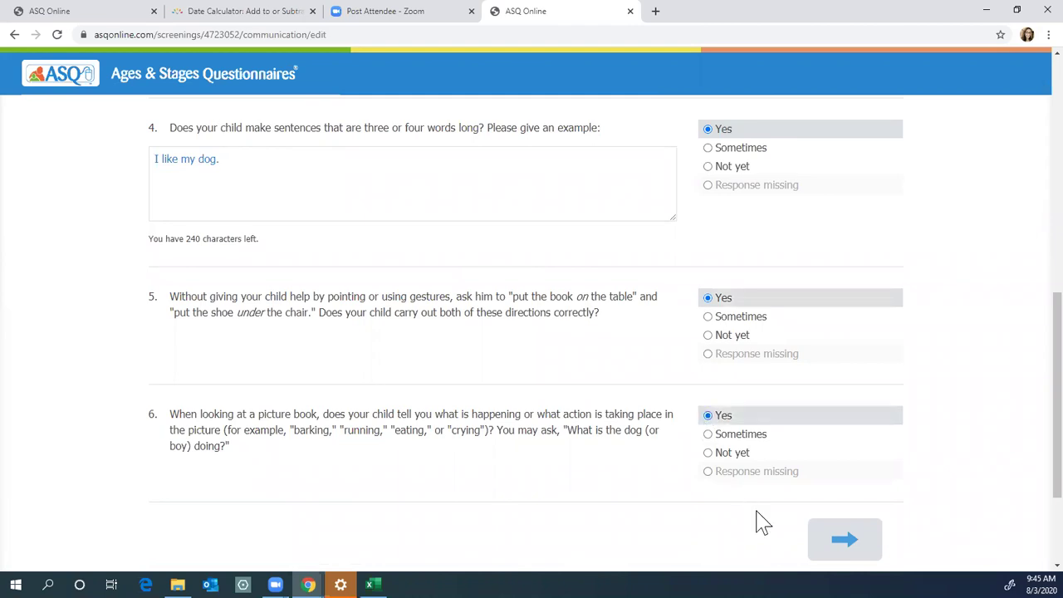
{"action": "left_click", "coordinate": [842, 547]}
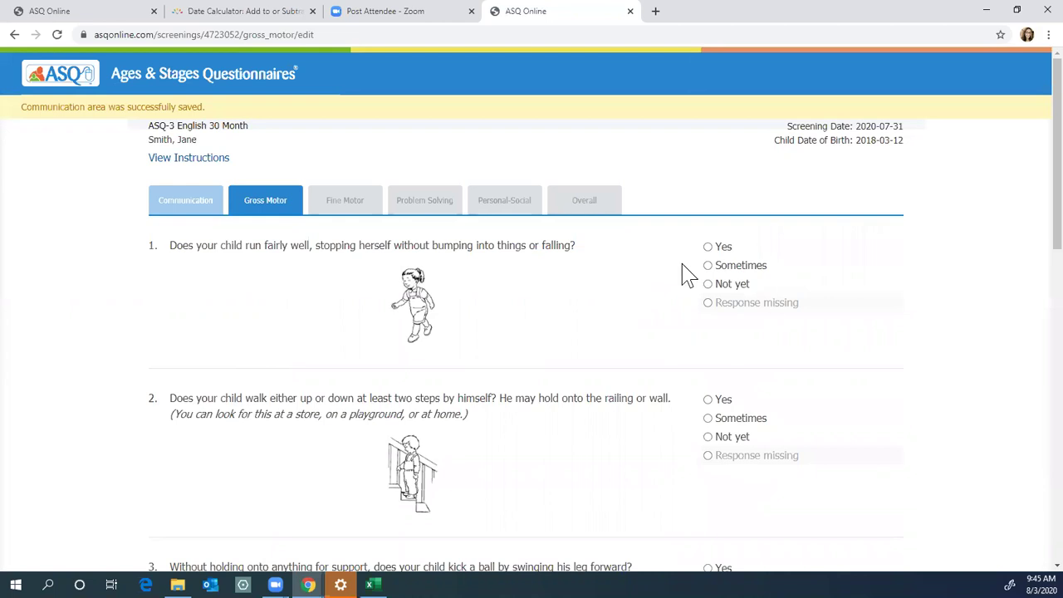
Step: Answer Yes to the Gross Motor questions, including jumping, stairs and standing on one foot, and save the area
{"action": "left_click", "coordinate": [707, 246]}
{"action": "left_click", "coordinate": [707, 399]}
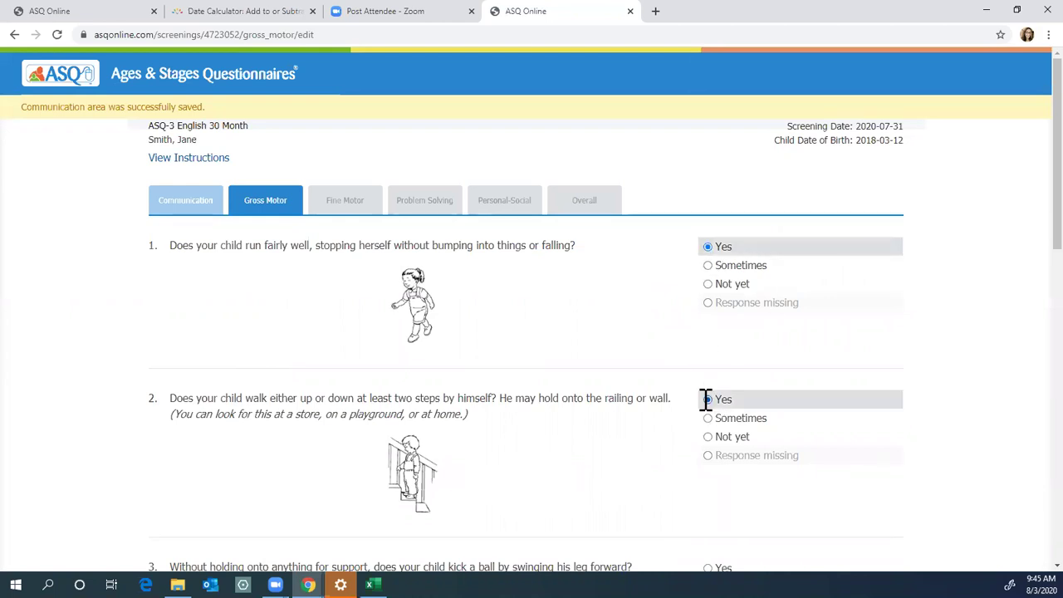
{"action": "scroll", "coordinate": [704, 397], "scroll_direction": "down", "scroll_amount": 2}
{"action": "left_click", "coordinate": [708, 368]}
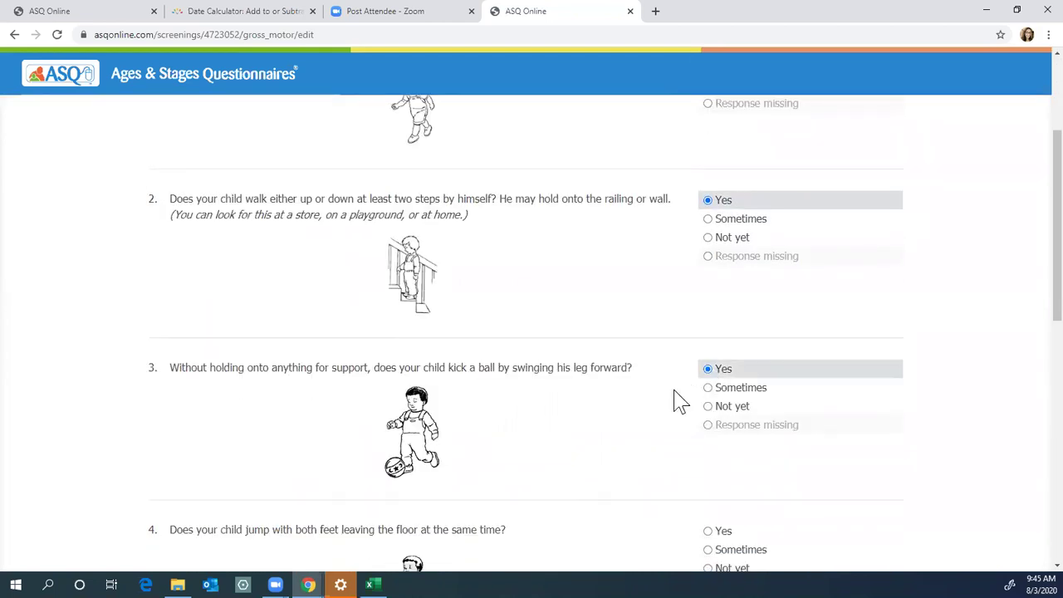
{"action": "scroll", "coordinate": [676, 399], "scroll_direction": "down", "scroll_amount": 2}
{"action": "left_click", "coordinate": [707, 332]}
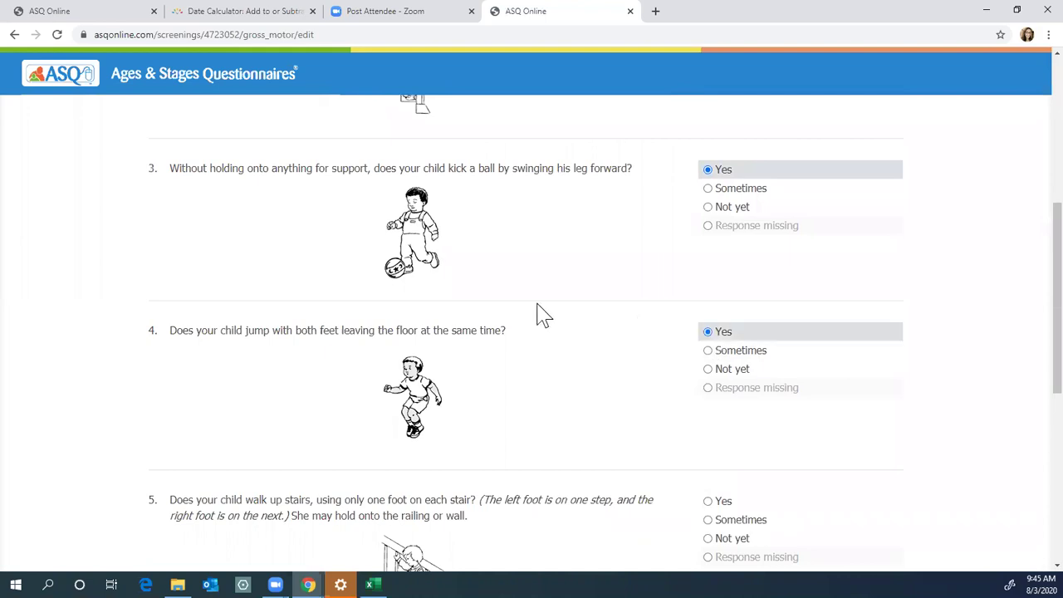
{"action": "scroll", "coordinate": [679, 390], "scroll_direction": "down", "scroll_amount": 2}
{"action": "left_click", "coordinate": [707, 304]}
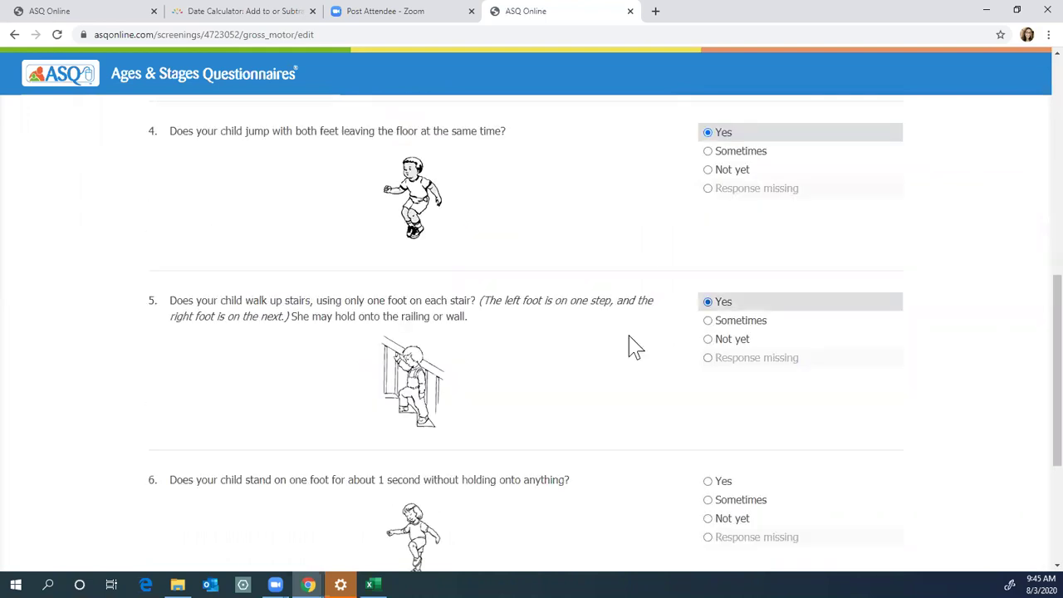
{"action": "scroll", "coordinate": [602, 379], "scroll_direction": "down", "scroll_amount": 2}
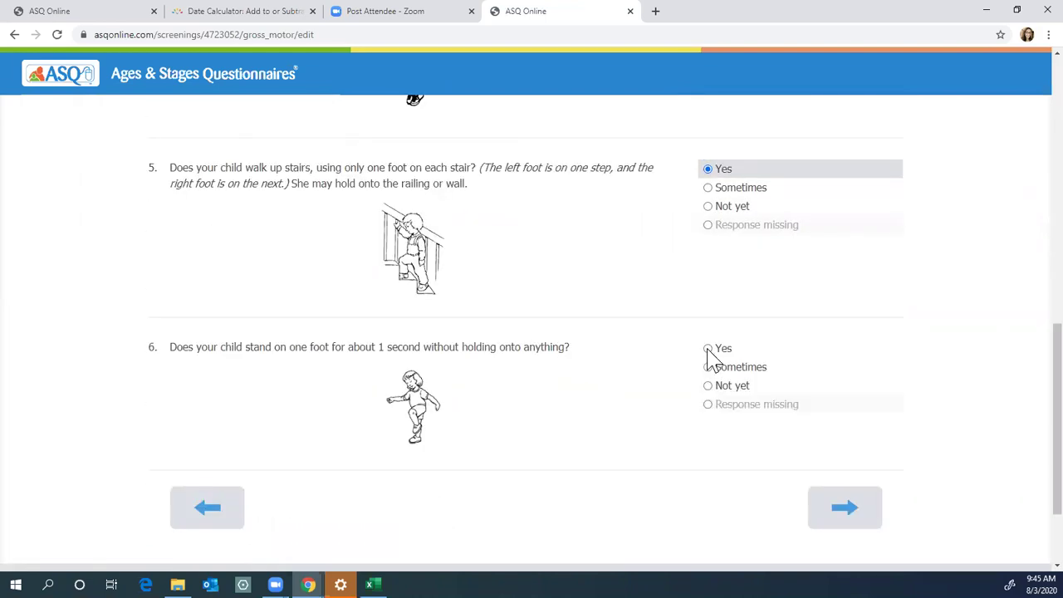
{"action": "left_click", "coordinate": [707, 349]}
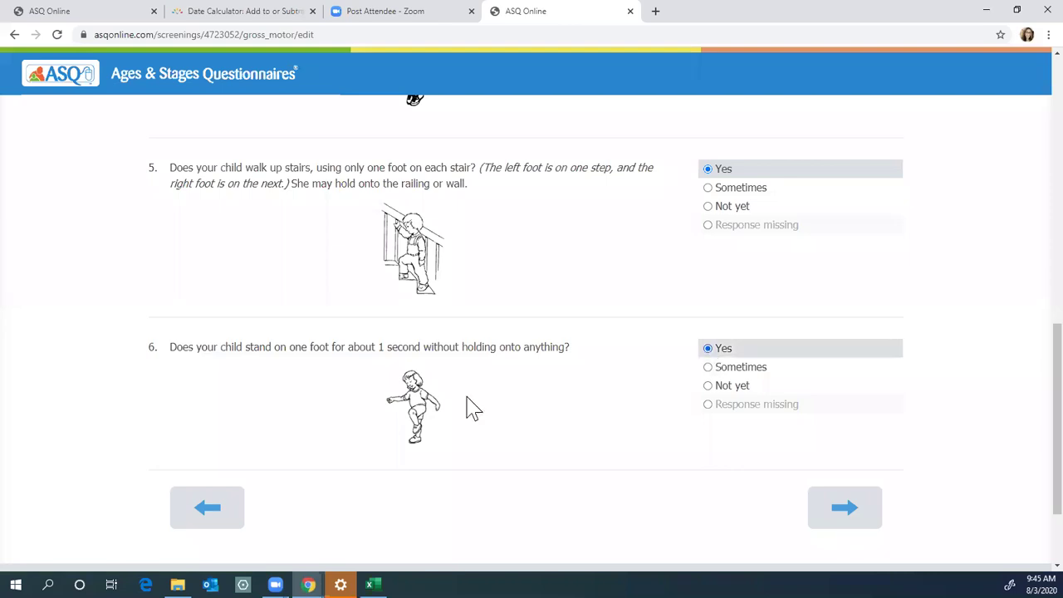
{"action": "left_click", "coordinate": [844, 508]}
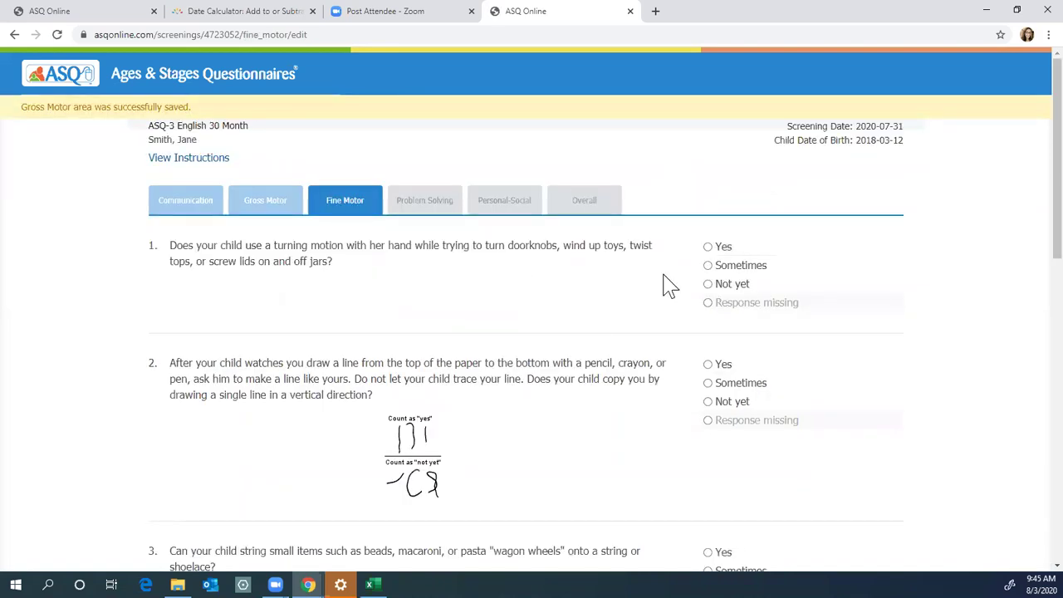
Step: Answer Yes to all six Fine Motor questions, from the turning motion to turning book pages, and save the area
{"action": "left_click", "coordinate": [707, 246]}
{"action": "left_click", "coordinate": [707, 364]}
{"action": "scroll", "coordinate": [704, 374], "scroll_direction": "down", "scroll_amount": 2}
{"action": "left_click", "coordinate": [707, 353]}
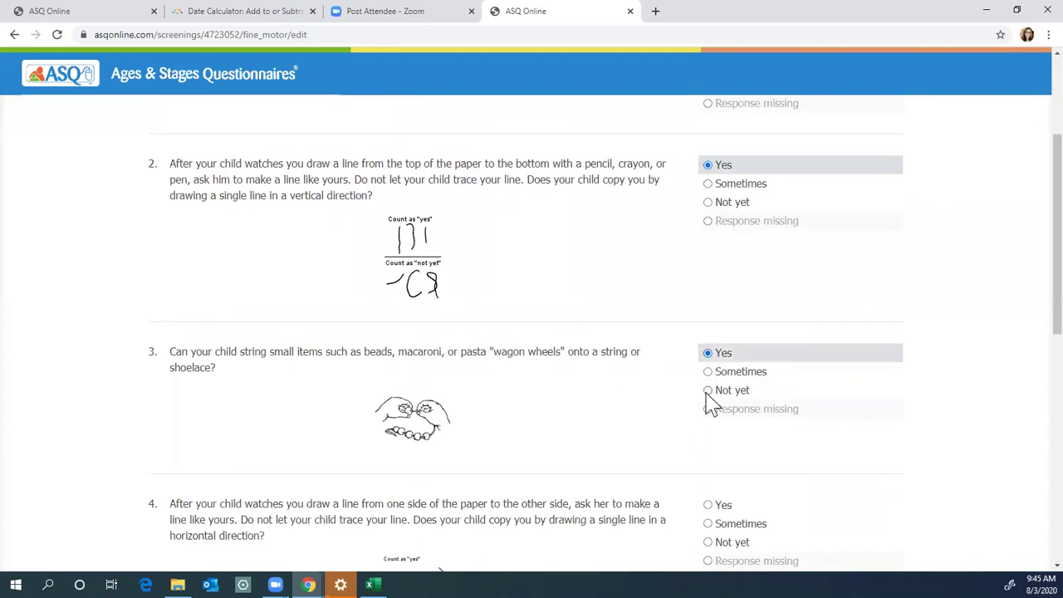
{"action": "scroll", "coordinate": [710, 404], "scroll_direction": "down", "scroll_amount": 2}
{"action": "left_click", "coordinate": [707, 372]}
{"action": "scroll", "coordinate": [703, 349], "scroll_direction": "down", "scroll_amount": 4}
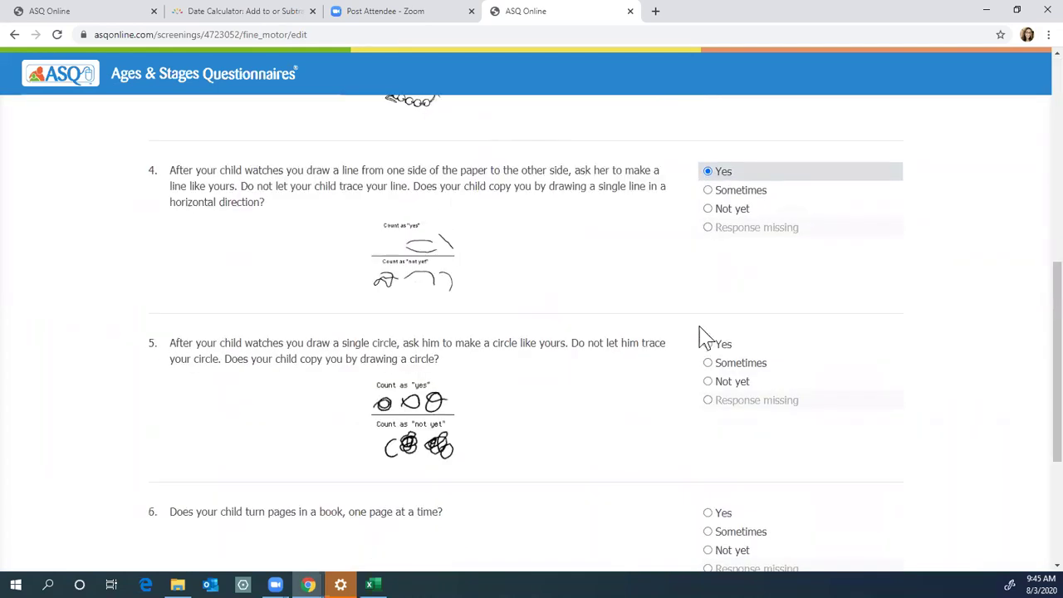
{"action": "left_click", "coordinate": [707, 279]}
{"action": "left_click", "coordinate": [707, 448]}
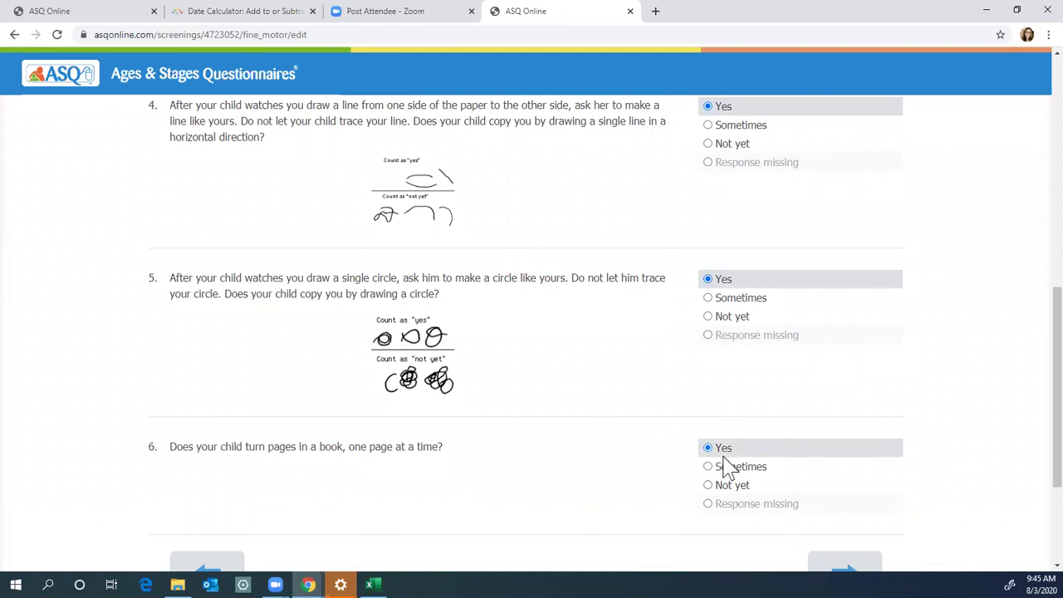
{"action": "scroll", "coordinate": [727, 464], "scroll_direction": "down", "scroll_amount": 2}
{"action": "left_click", "coordinate": [818, 440]}
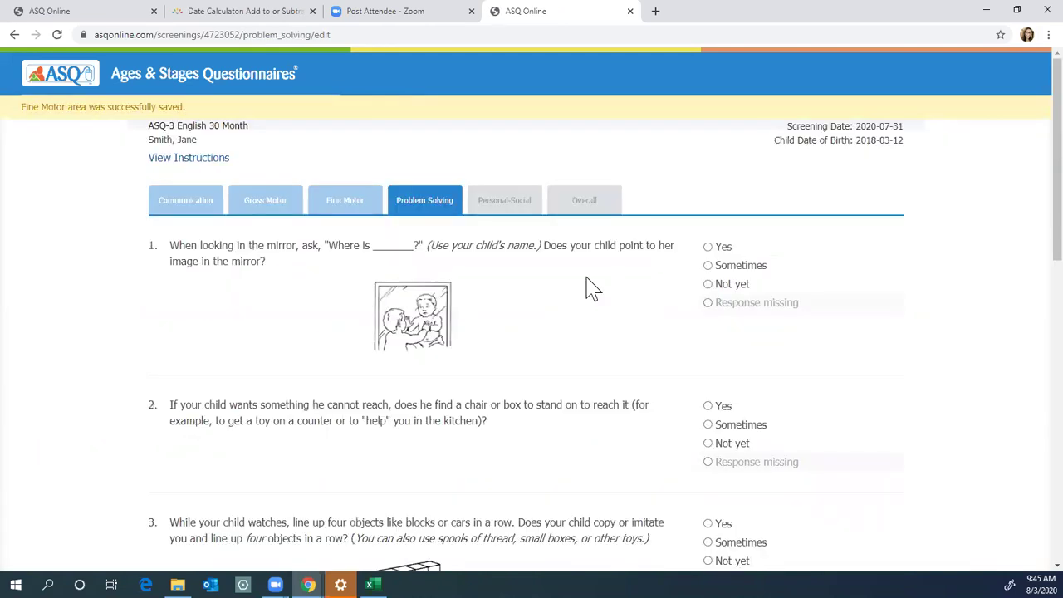
Step: Answer Sometimes to Problem Solving questions 1–3 and Yes to question 4 about naming the figure
{"action": "left_click", "coordinate": [707, 264]}
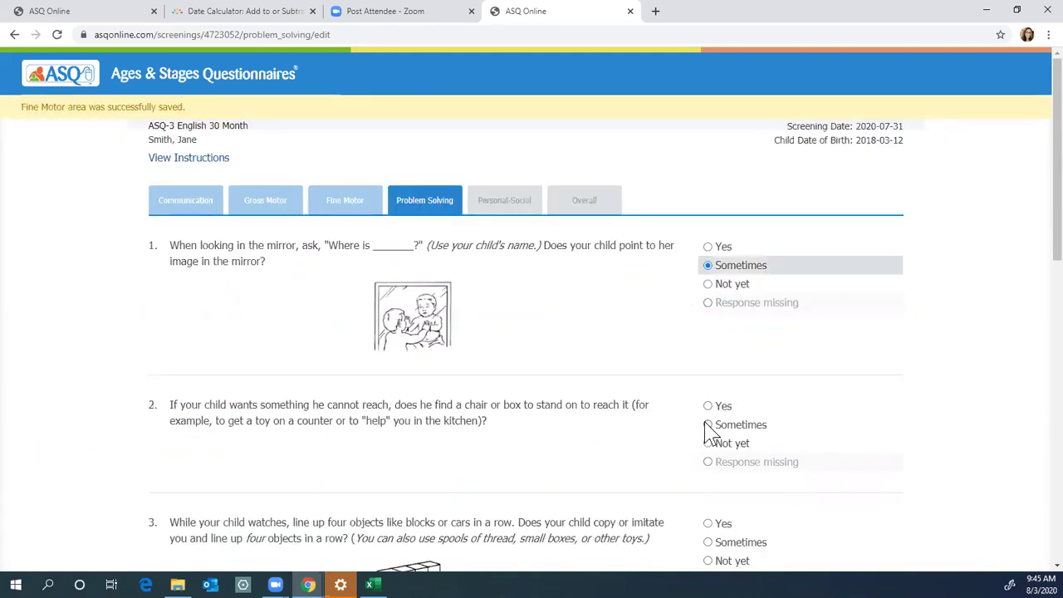
{"action": "left_click", "coordinate": [707, 424]}
{"action": "scroll", "coordinate": [705, 420], "scroll_direction": "down", "scroll_amount": 2}
{"action": "left_click", "coordinate": [707, 409]}
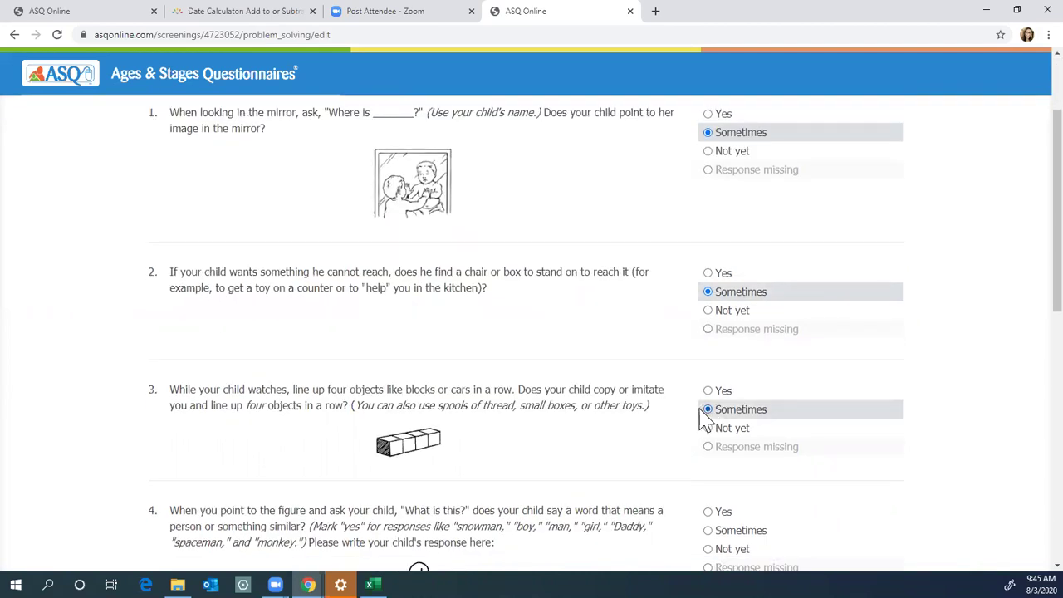
{"action": "scroll", "coordinate": [705, 415], "scroll_direction": "down", "scroll_amount": 2}
{"action": "left_click", "coordinate": [707, 378]}
{"action": "scroll", "coordinate": [572, 434], "scroll_direction": "down", "scroll_amount": 2}
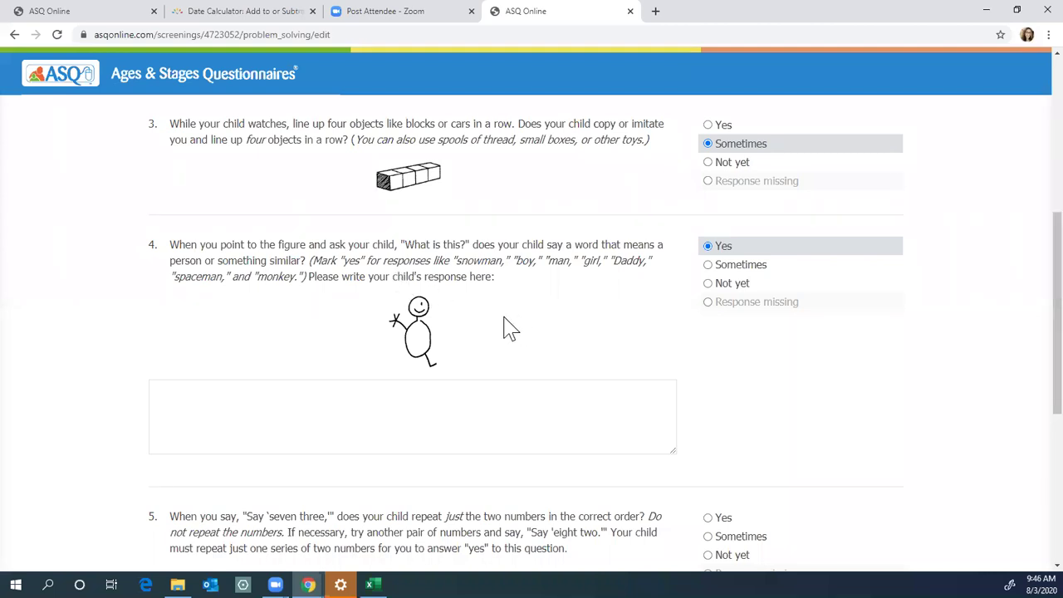
Step: Record "That's my Daddy" as the question 4 response, answer Yes to questions 5–6, and save
{"action": "left_click", "coordinate": [202, 399]}
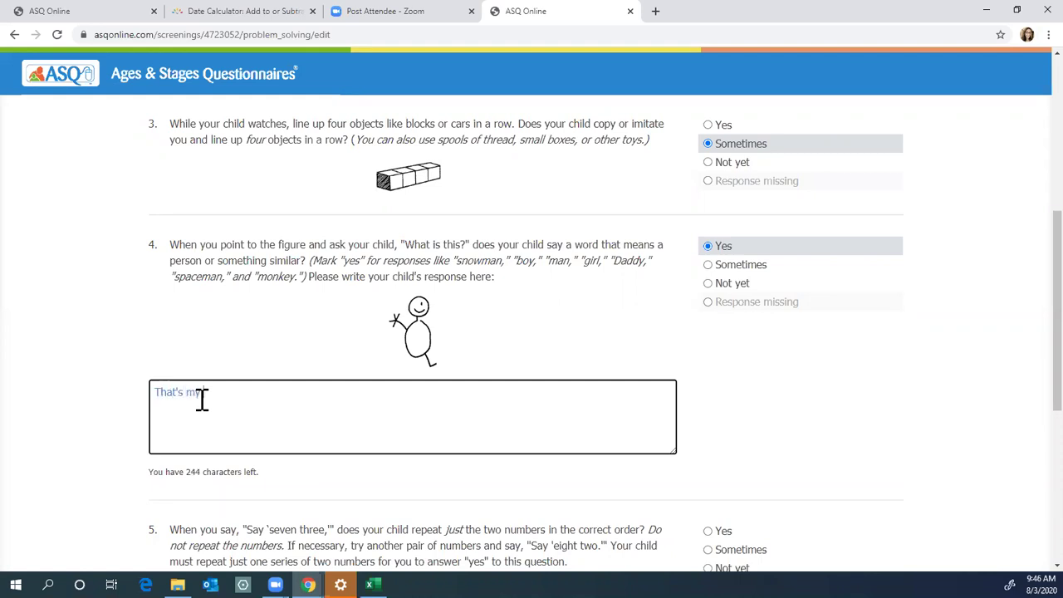
{"action": "left_click", "coordinate": [737, 425]}
{"action": "scroll", "coordinate": [741, 425], "scroll_direction": "down", "scroll_amount": 2}
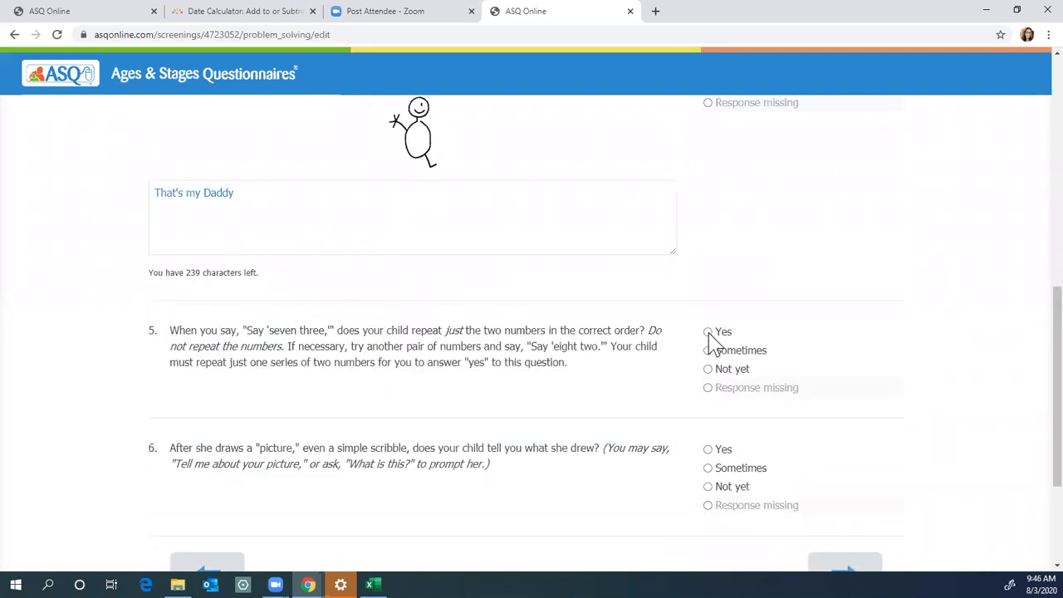
{"action": "left_click", "coordinate": [707, 331]}
{"action": "left_click", "coordinate": [751, 450]}
{"action": "scroll", "coordinate": [771, 450], "scroll_direction": "down", "scroll_amount": 2}
{"action": "left_click", "coordinate": [816, 391]}
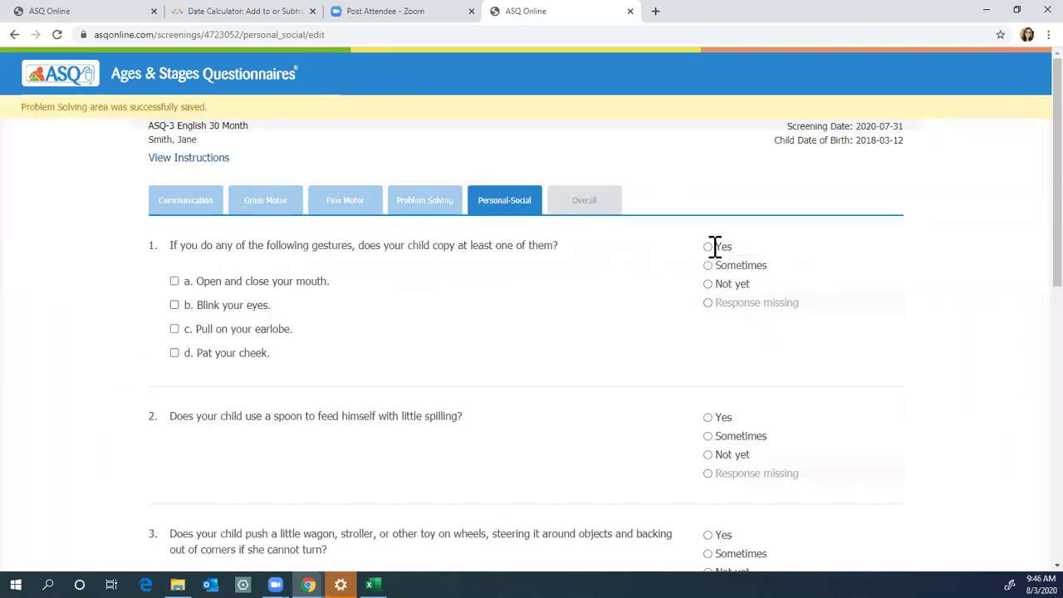
Step: Answer Yes to Personal-Social questions 3–6, from the wheeled toy to the mirror question, and try saving
{"action": "scroll", "coordinate": [712, 419], "scroll_direction": "down", "scroll_amount": 2}
{"action": "left_click", "coordinate": [708, 403]}
{"action": "scroll", "coordinate": [711, 408], "scroll_direction": "down", "scroll_amount": 3}
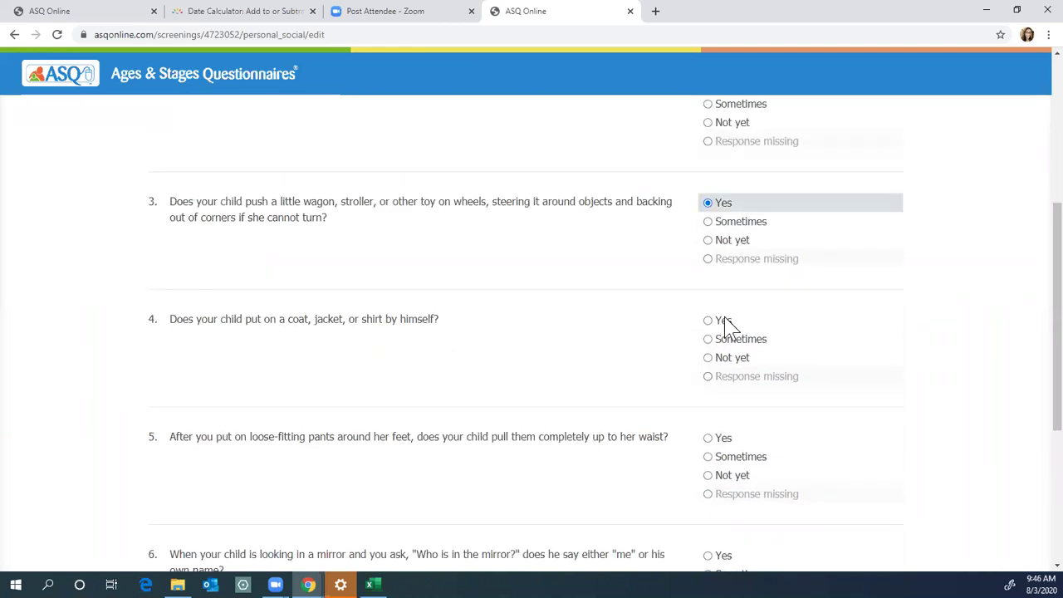
{"action": "left_click", "coordinate": [708, 322]}
{"action": "left_click", "coordinate": [709, 437]}
{"action": "scroll", "coordinate": [708, 440], "scroll_direction": "down", "scroll_amount": 2}
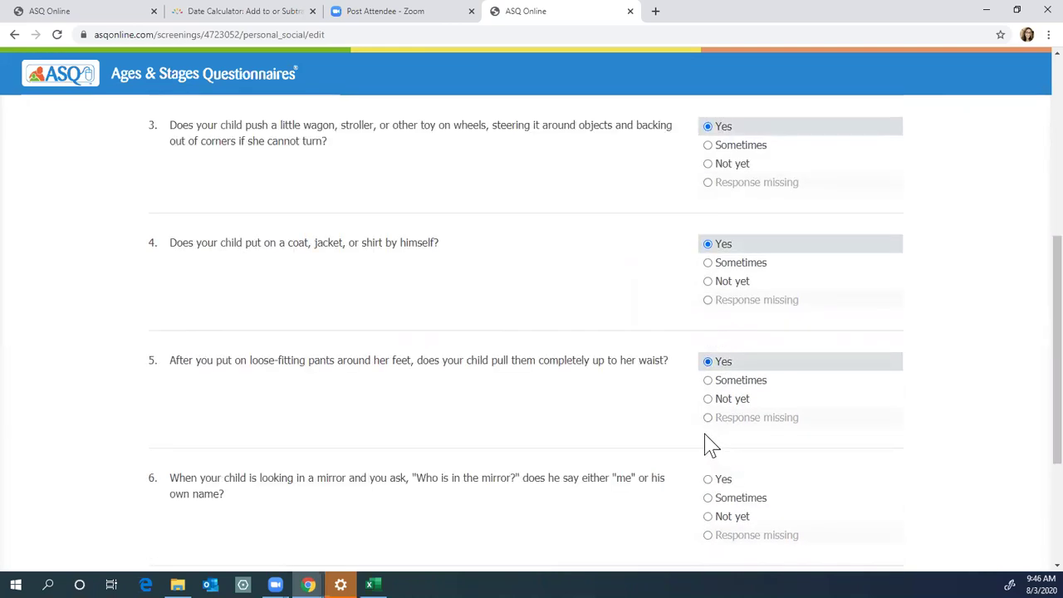
{"action": "left_click", "coordinate": [708, 422]}
{"action": "left_click", "coordinate": [830, 548]}
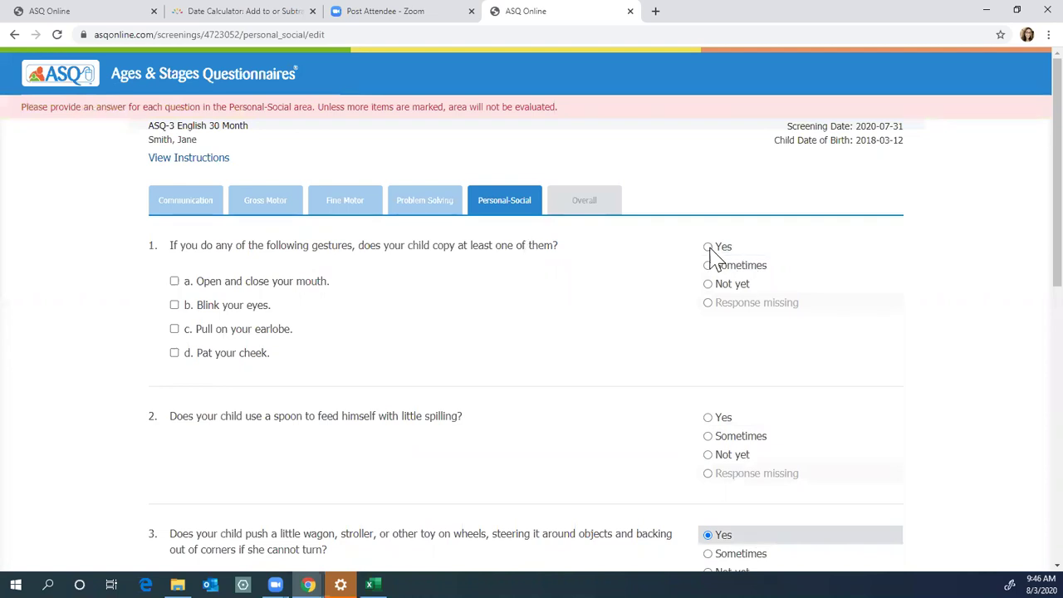
Step: Answer Yes to the missed copying gestures and spoon-feeding questions, then save Personal-Social
{"action": "left_click", "coordinate": [707, 247]}
{"action": "left_click", "coordinate": [708, 418]}
{"action": "scroll", "coordinate": [718, 444], "scroll_direction": "down", "scroll_amount": 2}
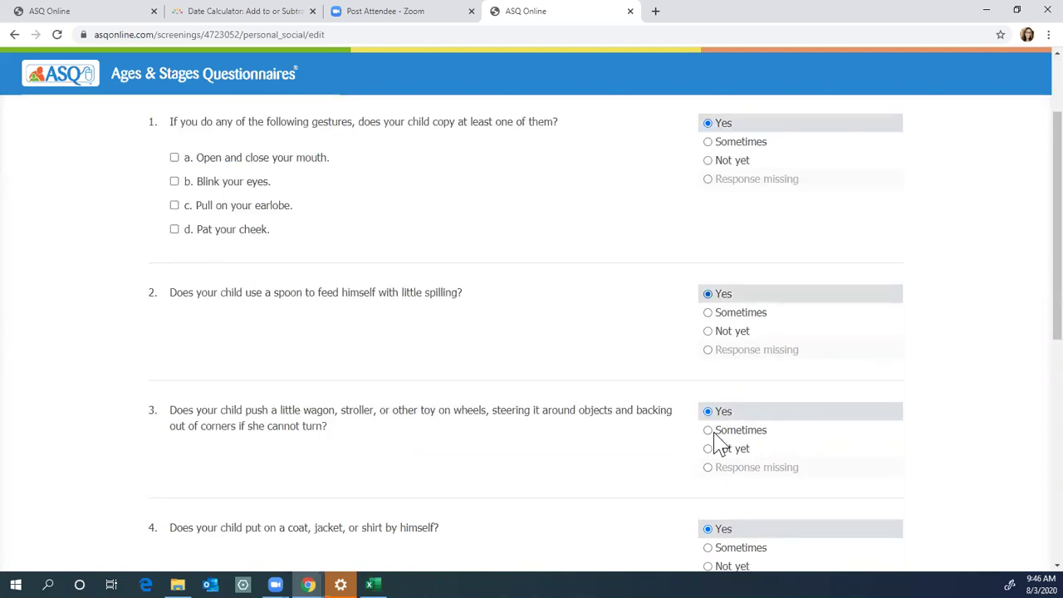
{"action": "scroll", "coordinate": [709, 523], "scroll_direction": "down", "scroll_amount": 4}
{"action": "left_click", "coordinate": [845, 549]}
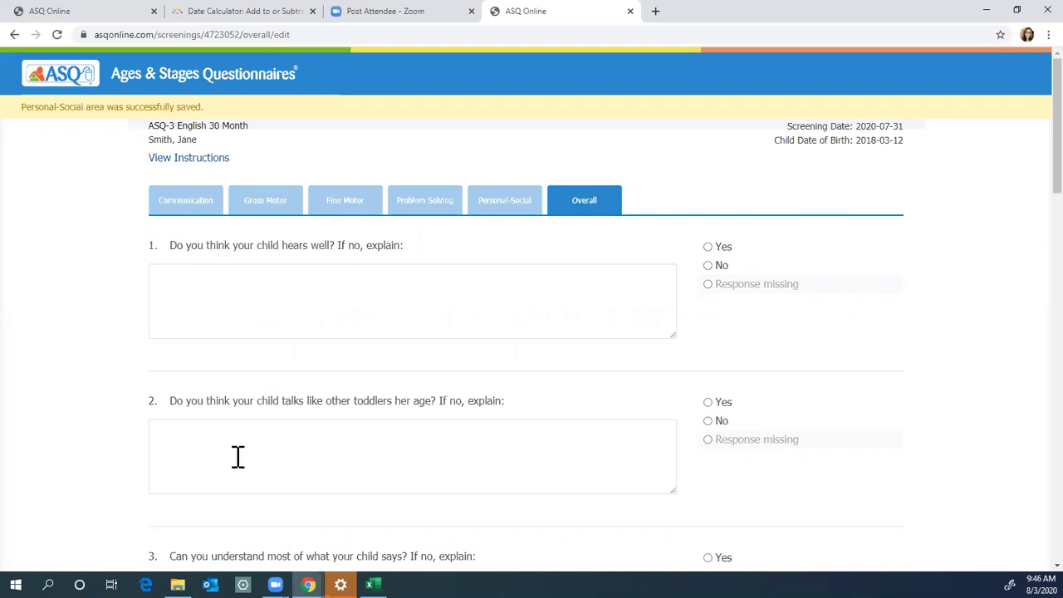
Step: Answer Yes to Overall questions 1–5 on hearing, talking, being understood and walking
{"action": "left_click", "coordinate": [708, 266]}
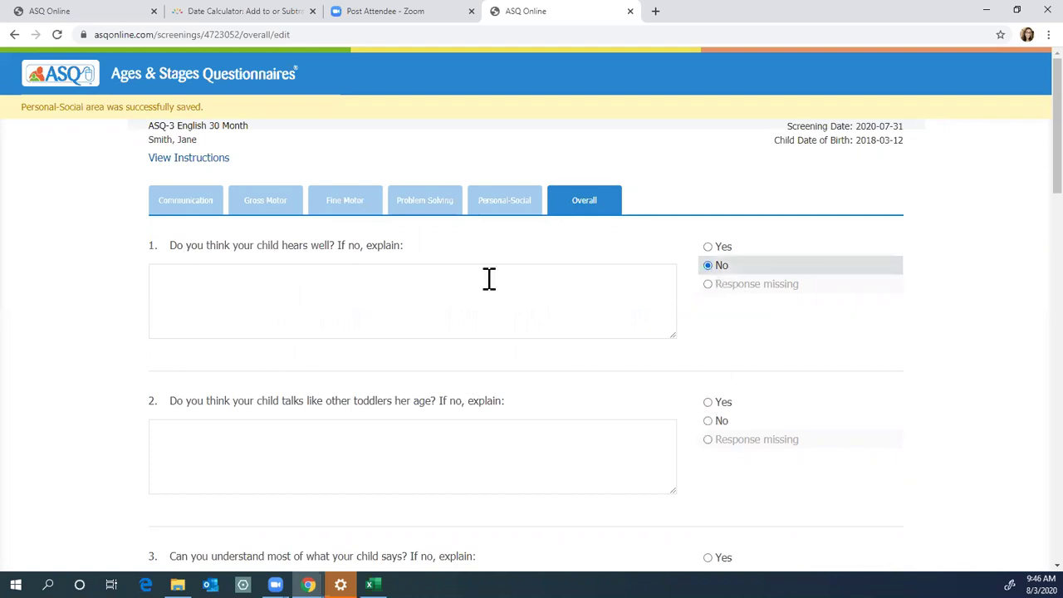
{"action": "left_click", "coordinate": [708, 247]}
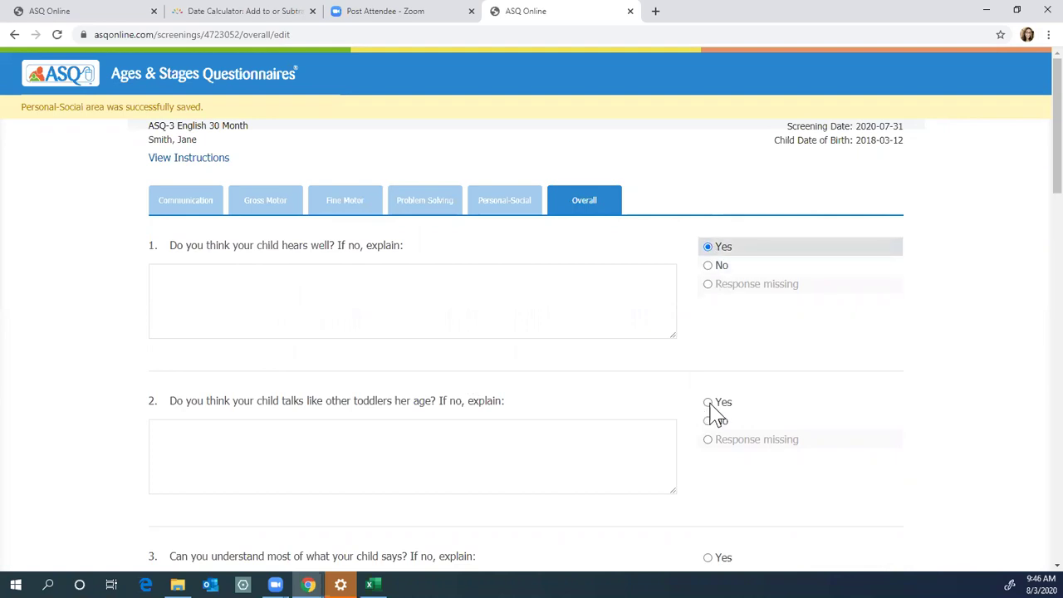
{"action": "left_click", "coordinate": [708, 403]}
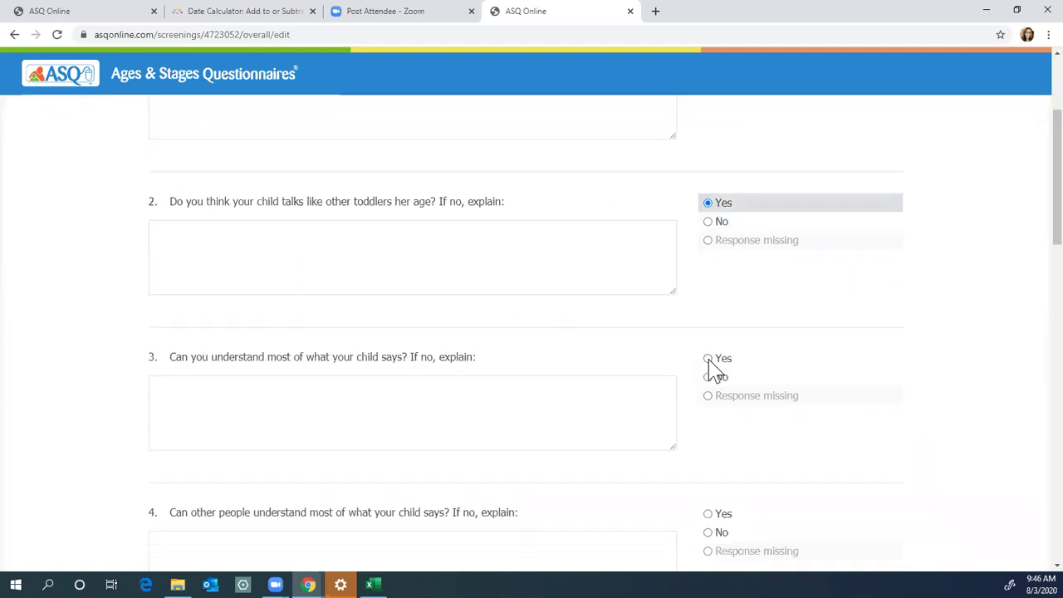
{"action": "left_click", "coordinate": [709, 358]}
{"action": "left_click", "coordinate": [707, 380]}
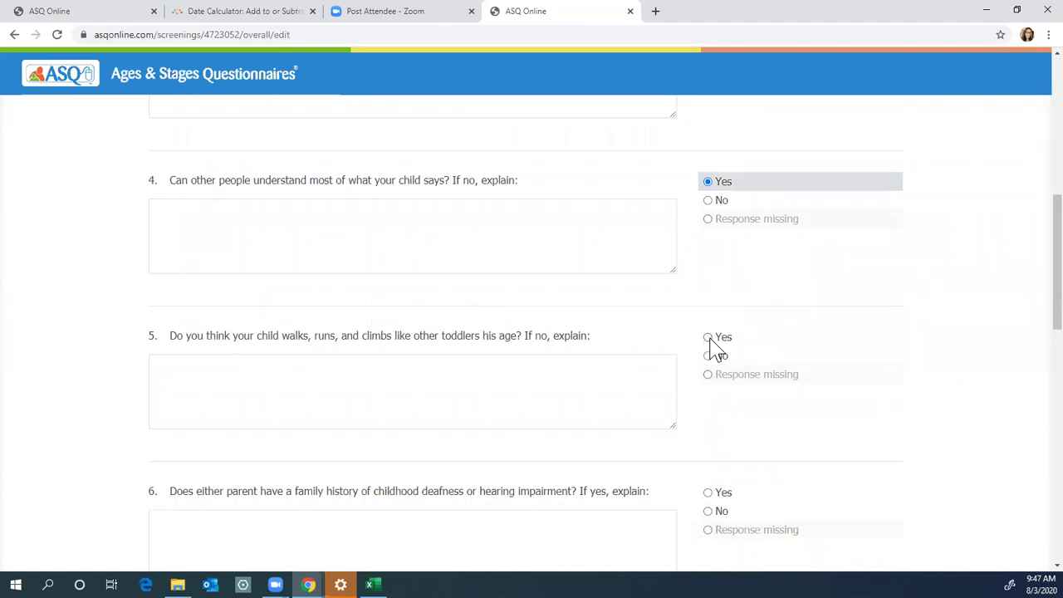
{"action": "left_click", "coordinate": [708, 338]}
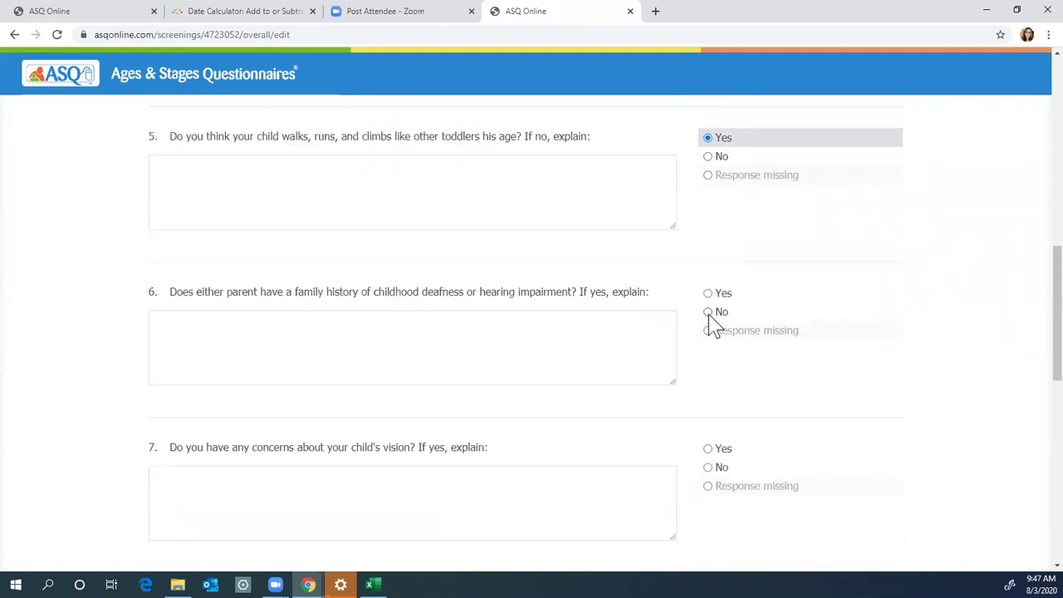
Step: Answer No to Overall questions 6–10 on deafness, vision, medical, behavior and worries, then submit
{"action": "left_click", "coordinate": [707, 313]}
{"action": "left_click", "coordinate": [706, 467]}
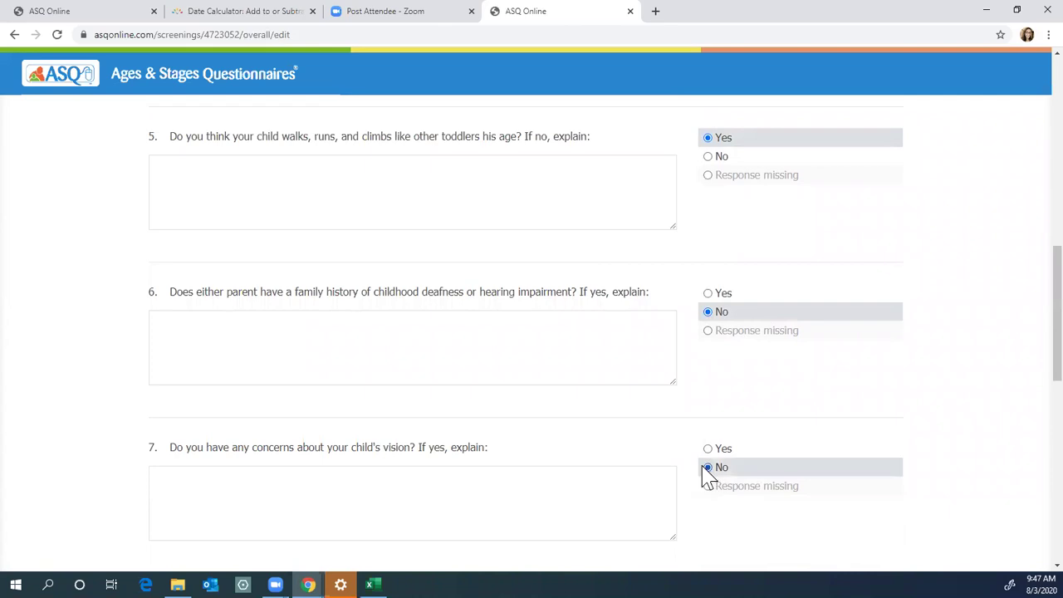
{"action": "left_click", "coordinate": [708, 357]}
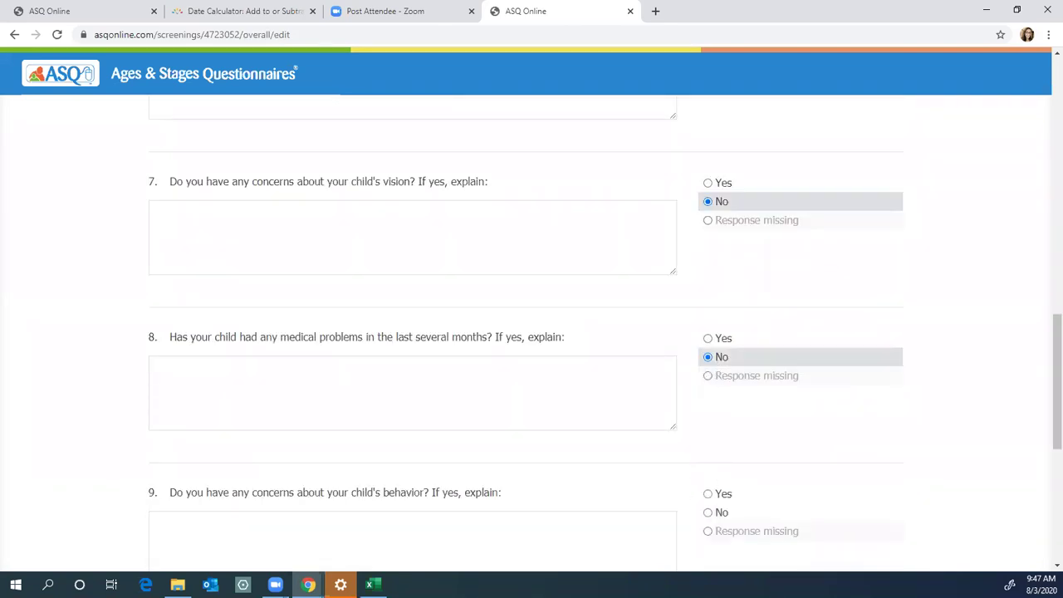
{"action": "left_click", "coordinate": [710, 511]}
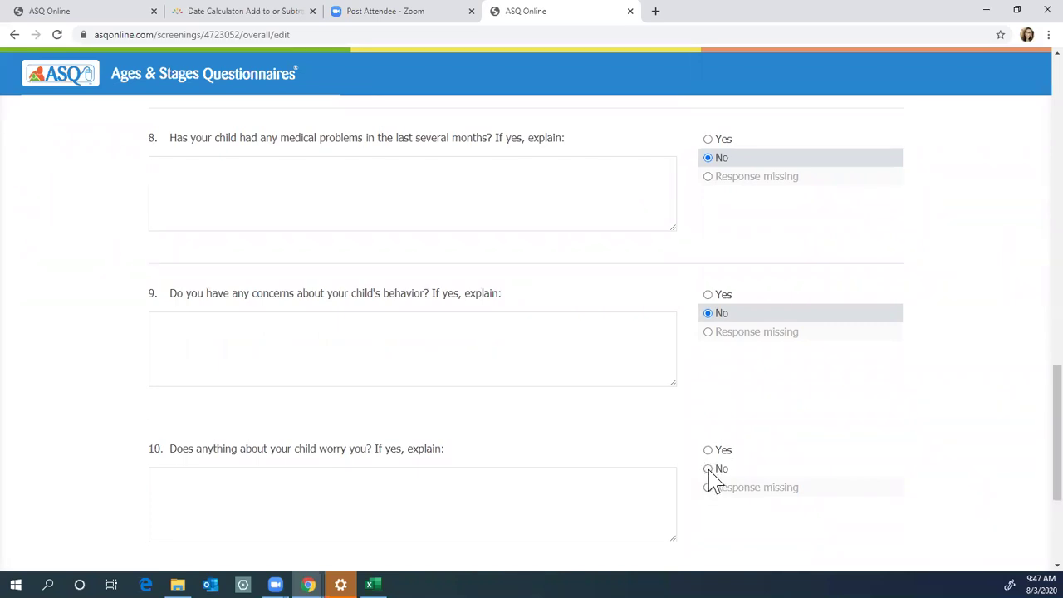
{"action": "left_click", "coordinate": [708, 471]}
{"action": "left_click", "coordinate": [834, 427]}
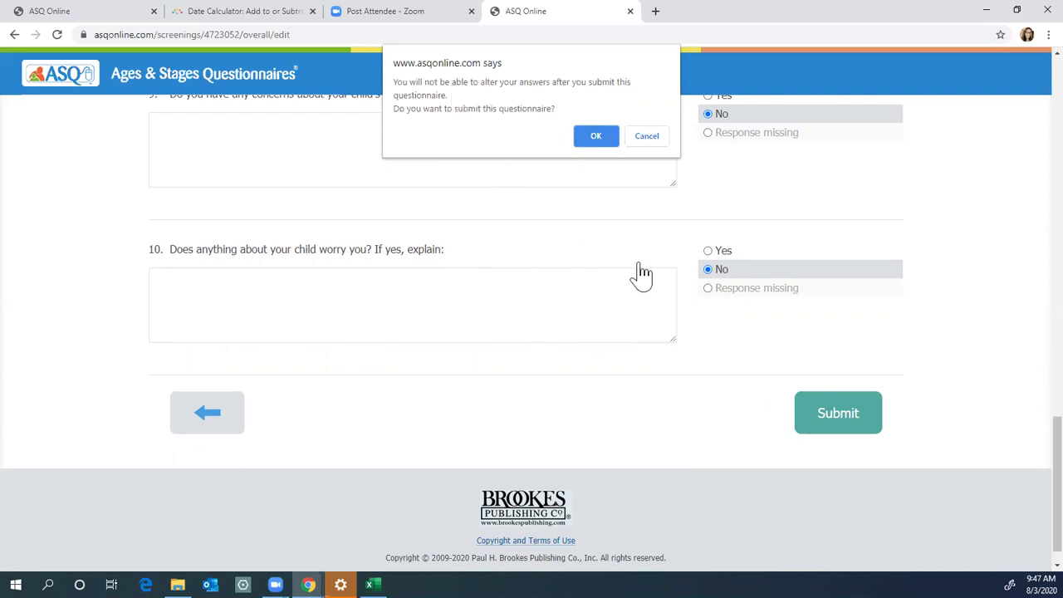
Step: Confirm submission of the questionnaire with OK
{"action": "left_click", "coordinate": [594, 136]}
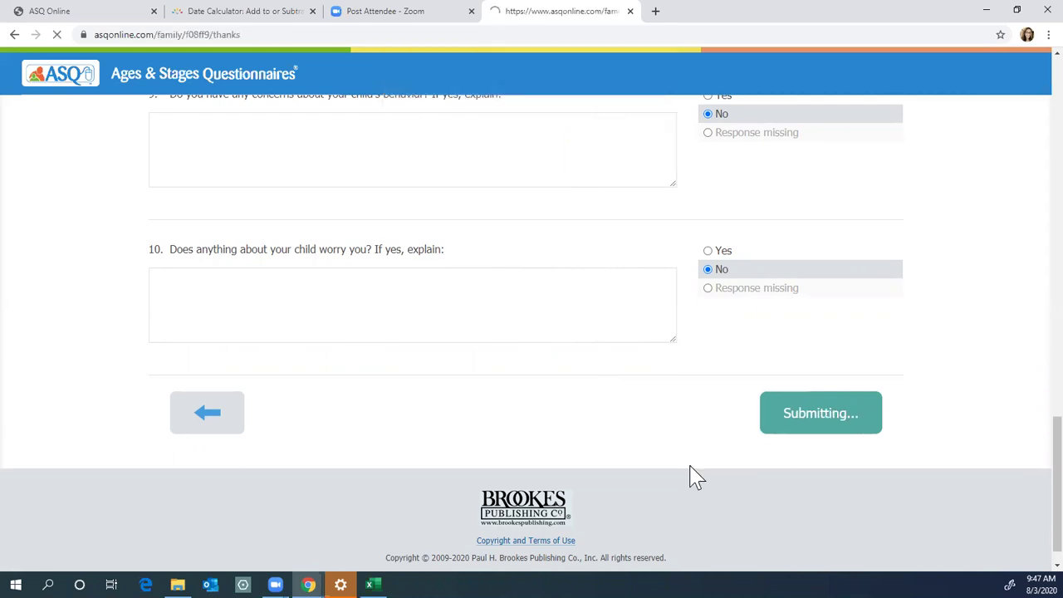